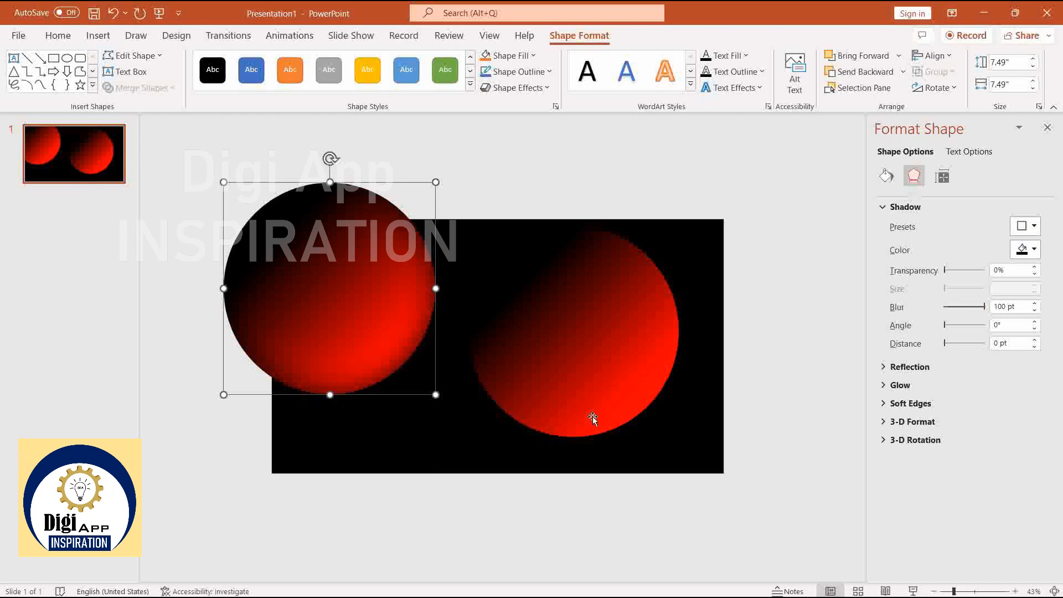
Shift the second red circle slightly down and left on the slide and rotate it slightly clockwise
click(587, 375)
drag(608, 359, 591, 368)
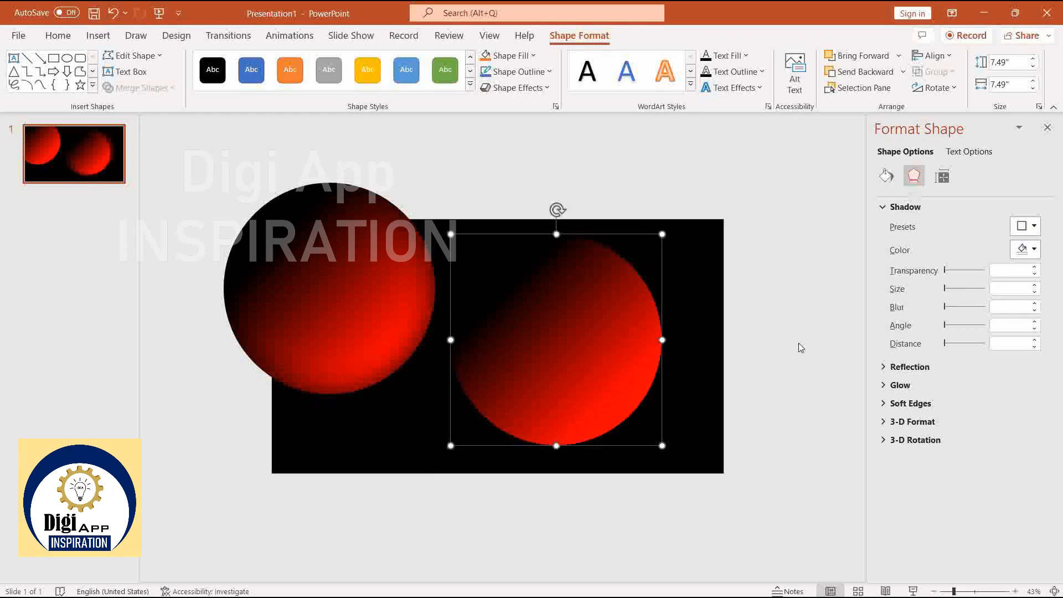
drag(557, 208, 602, 220)
Change the second circle's red gradient stop to white and move it to the start of the gradient
click(886, 177)
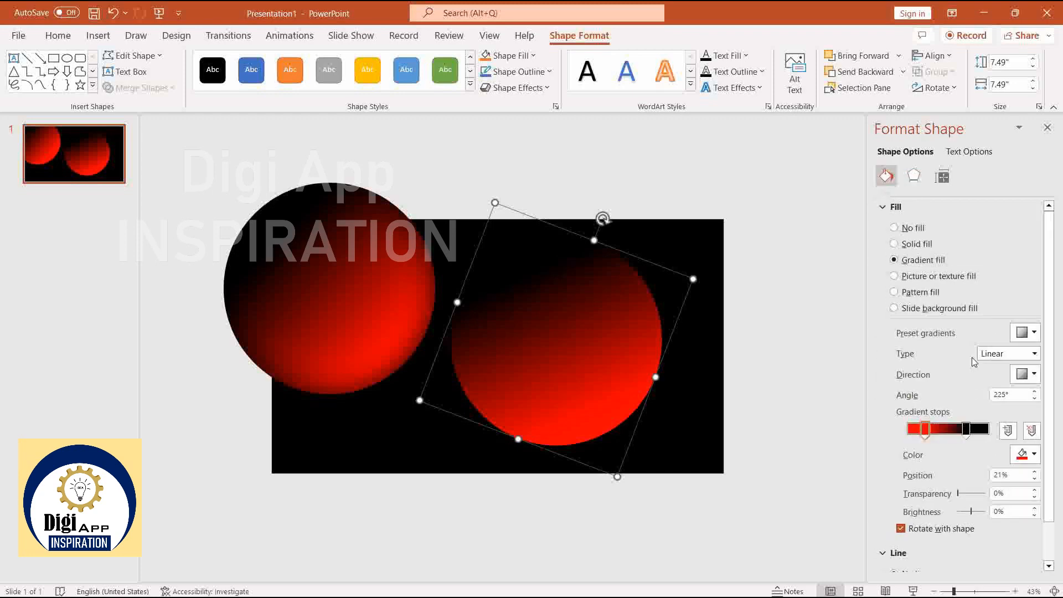
click(1028, 453)
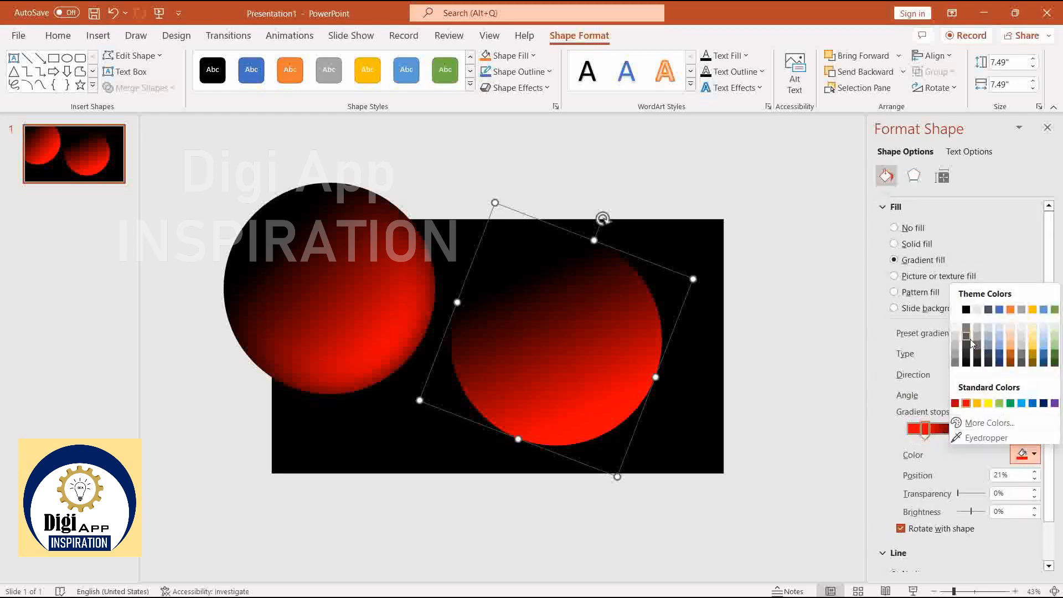
click(955, 310)
drag(925, 427, 893, 429)
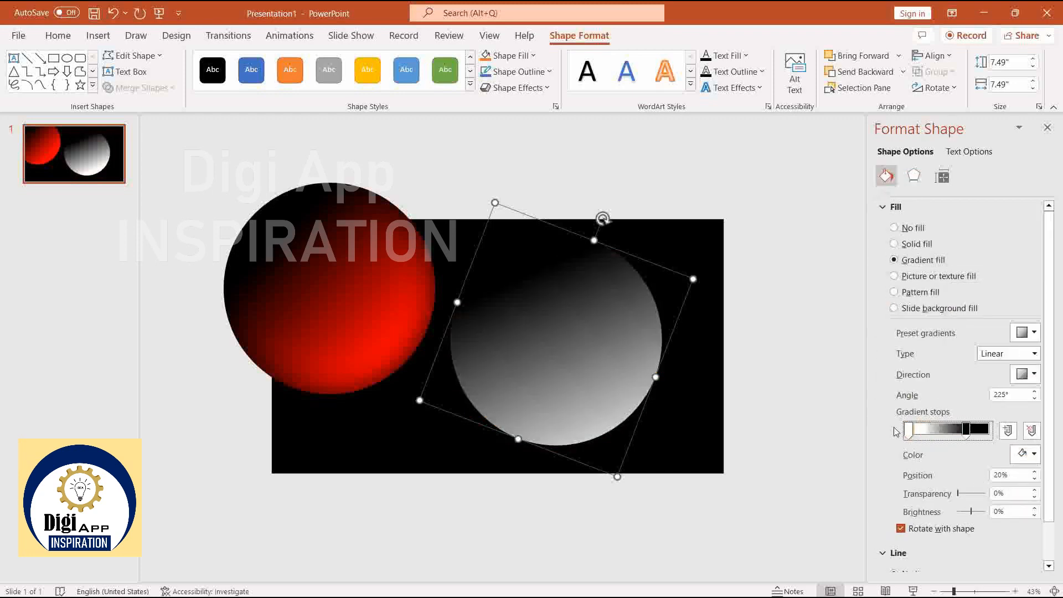
Move the black gradient stop to about 65% with 100% transparency and add another fully transparent stop at about 32%
drag(968, 430, 959, 430)
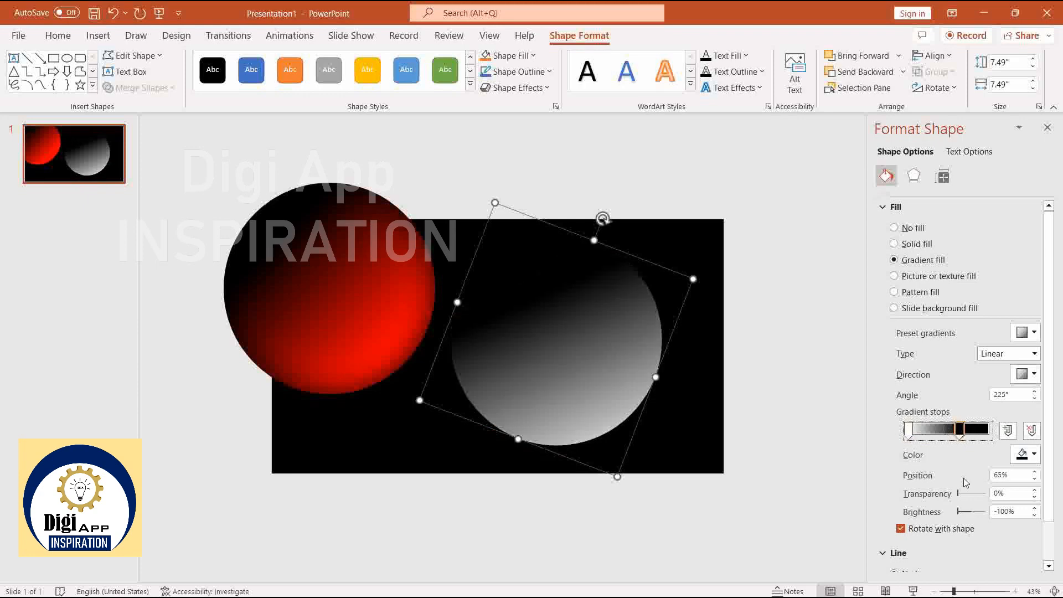
drag(960, 494, 991, 494)
click(935, 430)
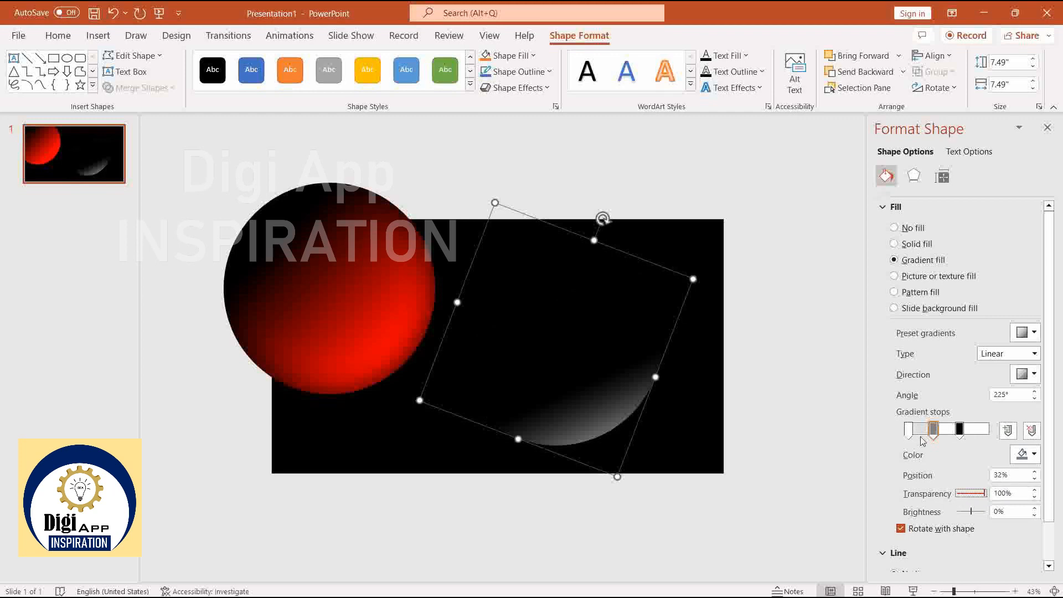
Move the white gradient stop to 10% and the middle stop to 38%, making the middle stop black with 100% transparency
drag(910, 431, 920, 429)
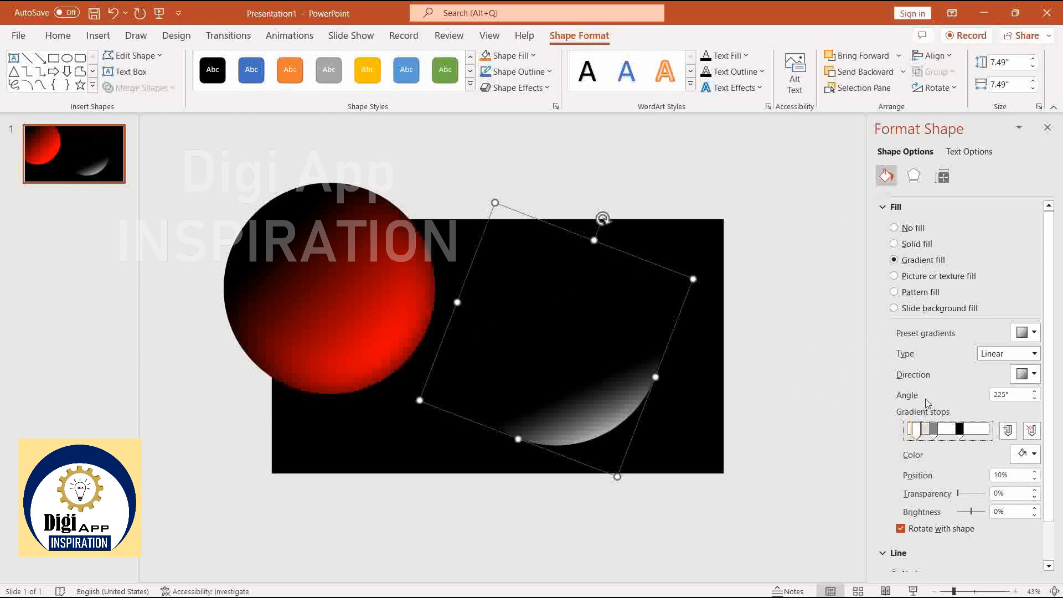
drag(934, 430, 938, 430)
click(1025, 454)
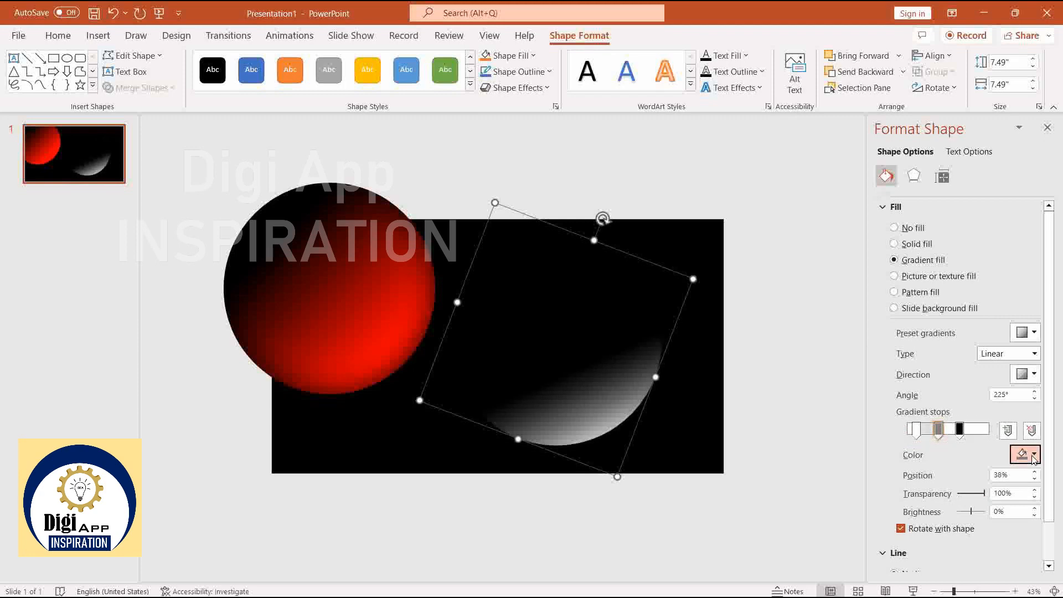
click(966, 310)
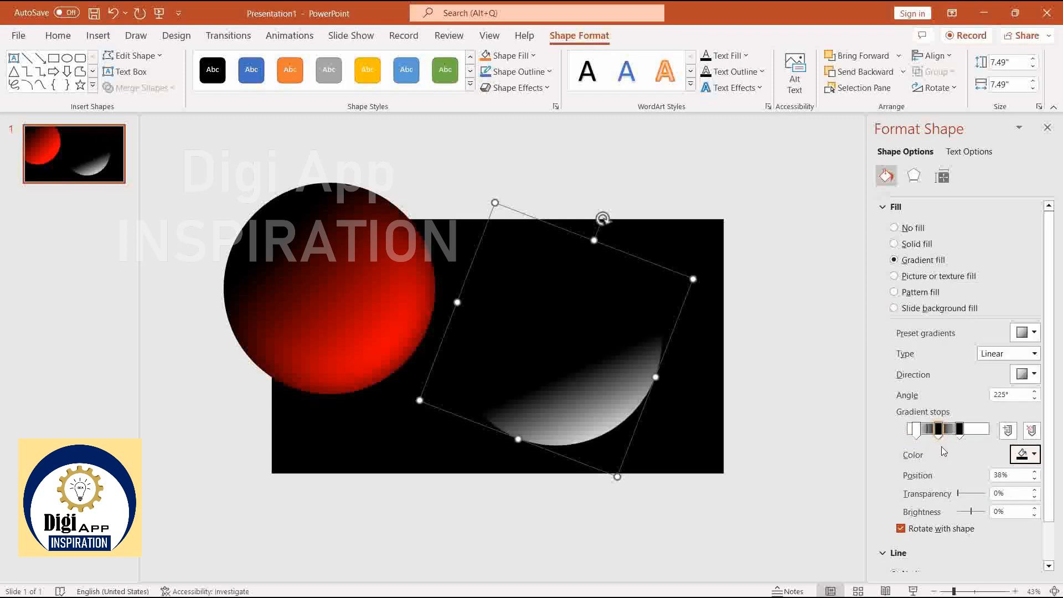
drag(958, 495, 986, 494)
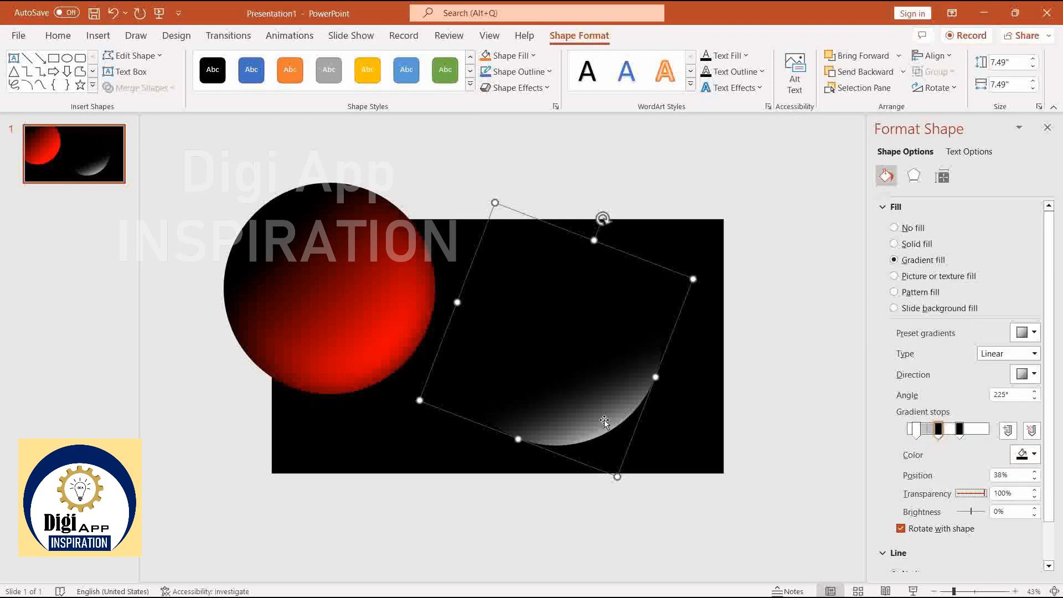
Place the white highlight circle exactly over the red circle and give it 4 pt soft edges
drag(604, 420, 379, 365)
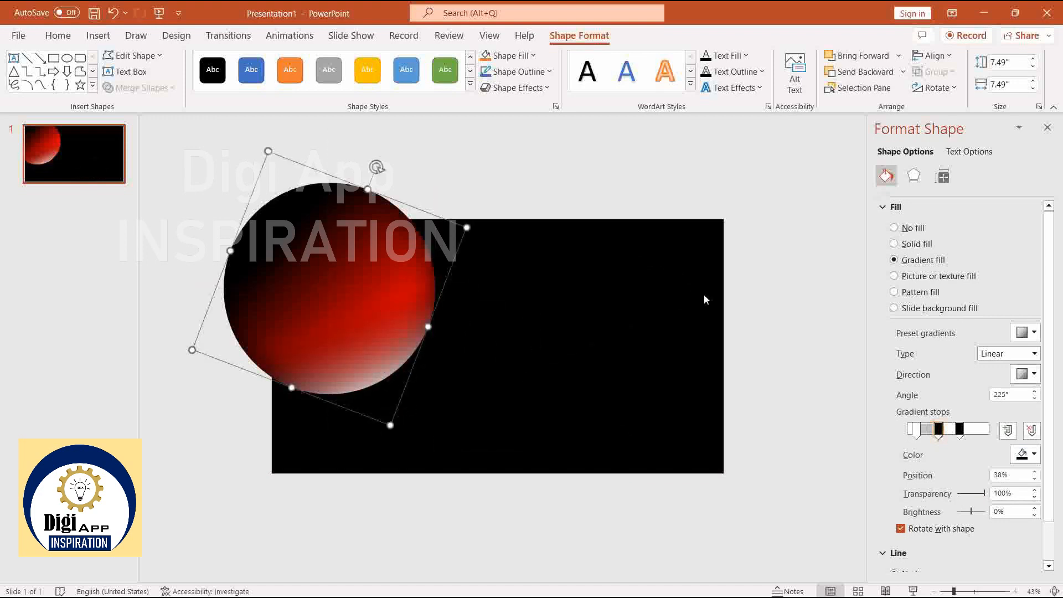
click(914, 177)
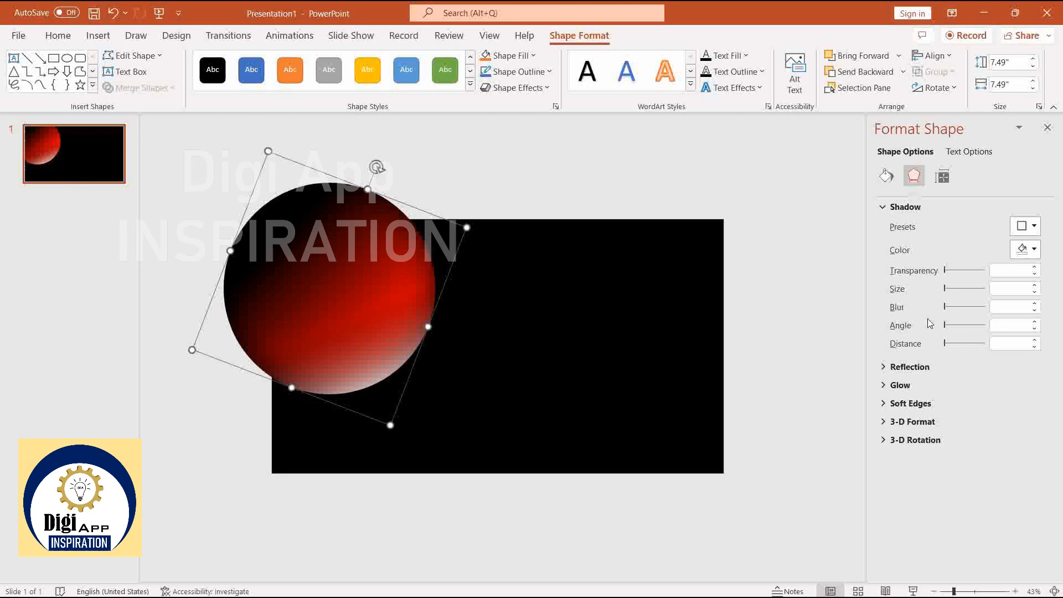
click(909, 404)
drag(914, 446, 918, 446)
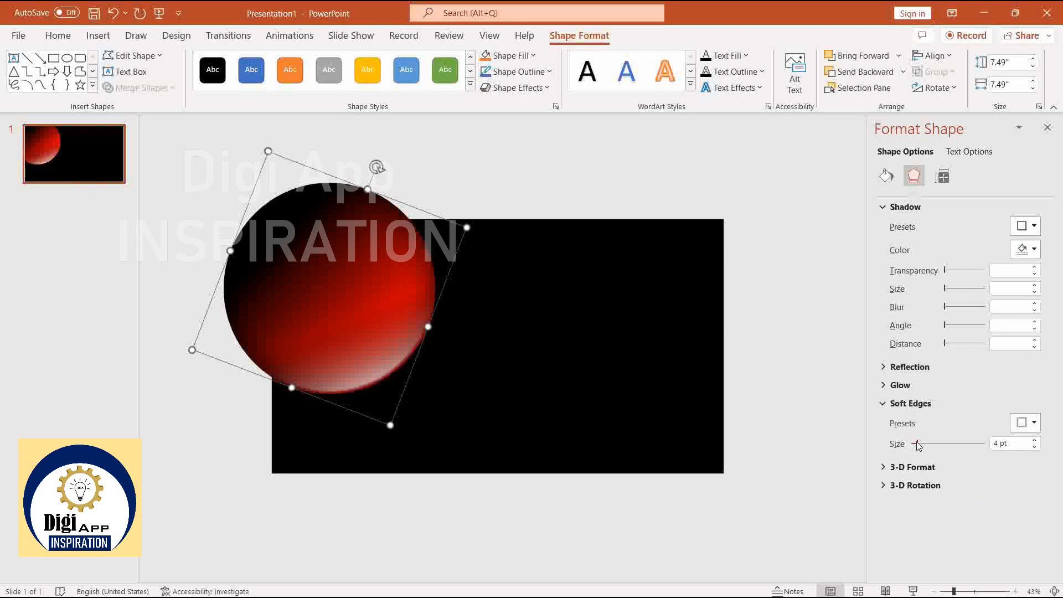
click(527, 359)
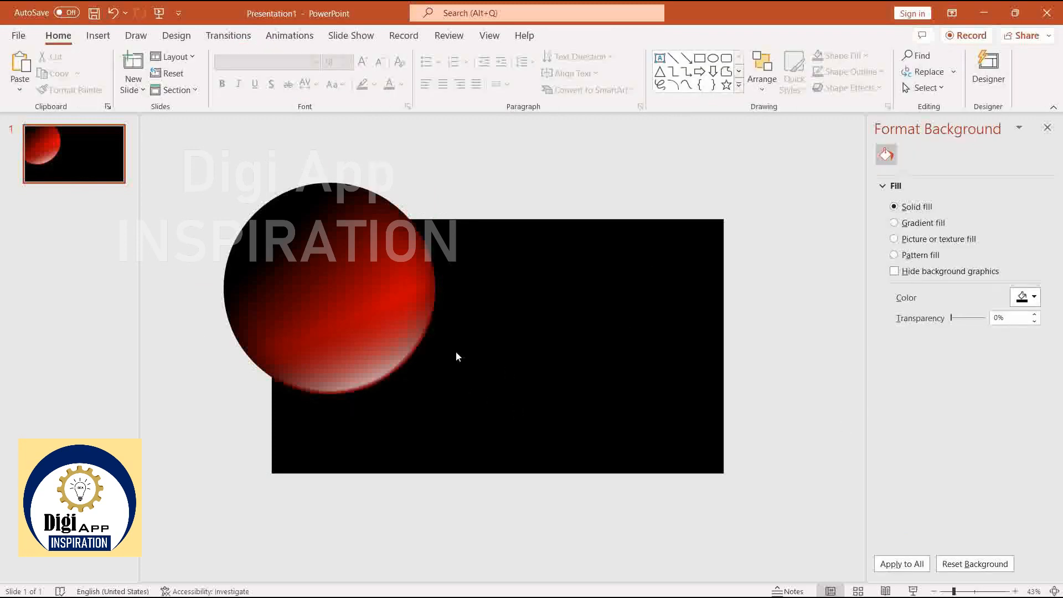
Refine the highlight circle's gradient with a fully transparent stop at 34% and the black stops spaced farther along
click(407, 327)
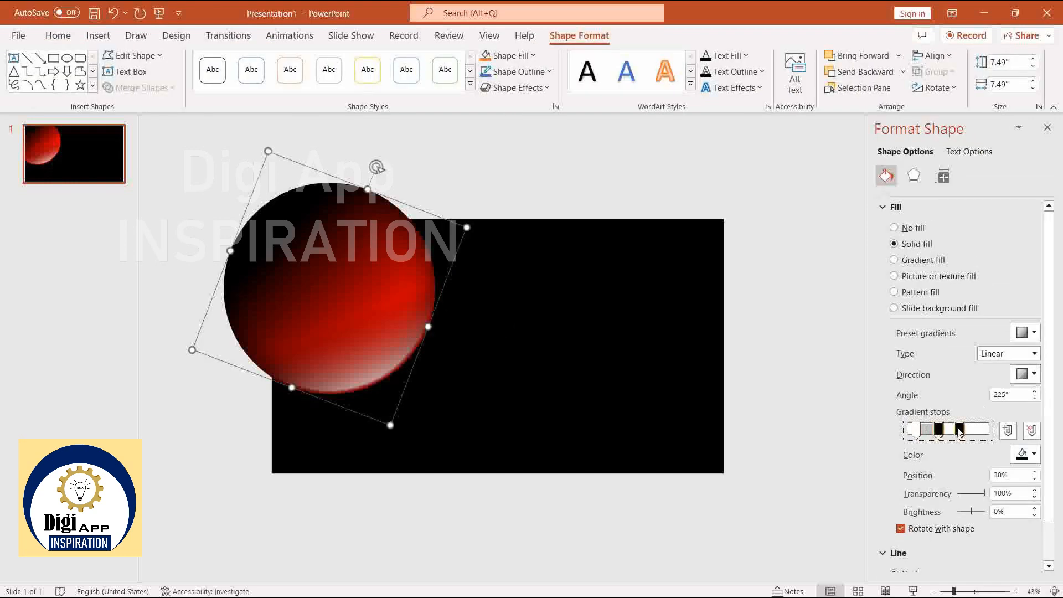
mouse_move(959, 431)
mouse_down()
mouse_move(971, 433)
mouse_move(935, 432)
mouse_up()
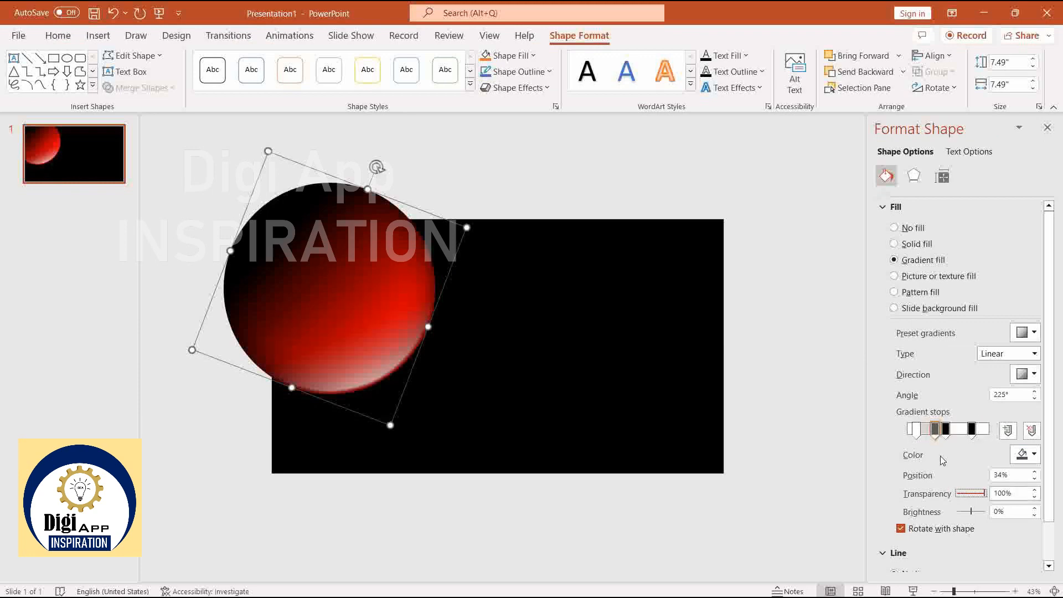
click(546, 370)
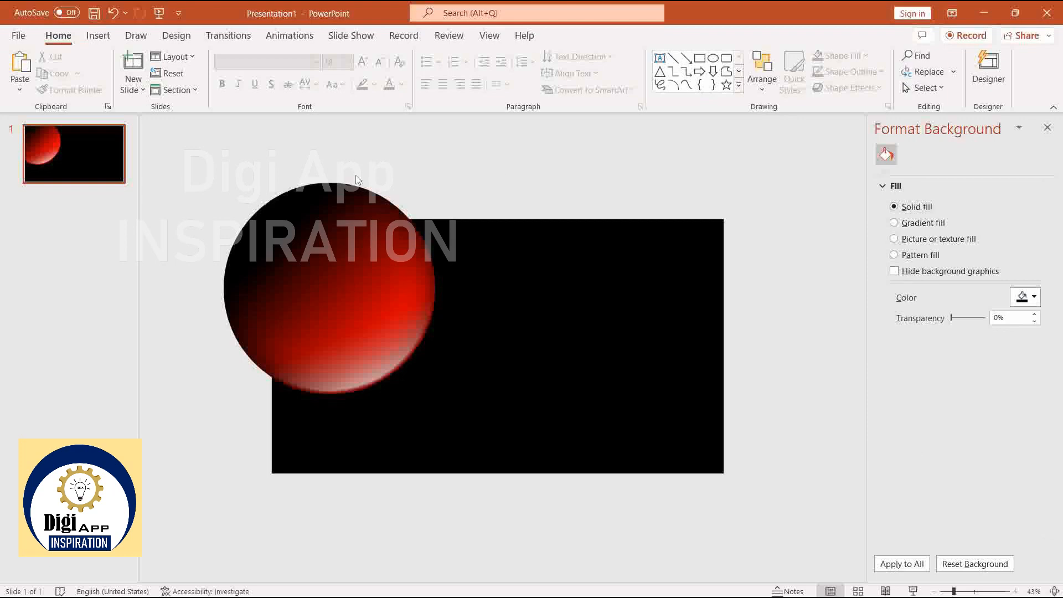
Duplicate the highlight circle beside the sphere and reduce its gradient to two red stops at 0% and 100%
click(364, 193)
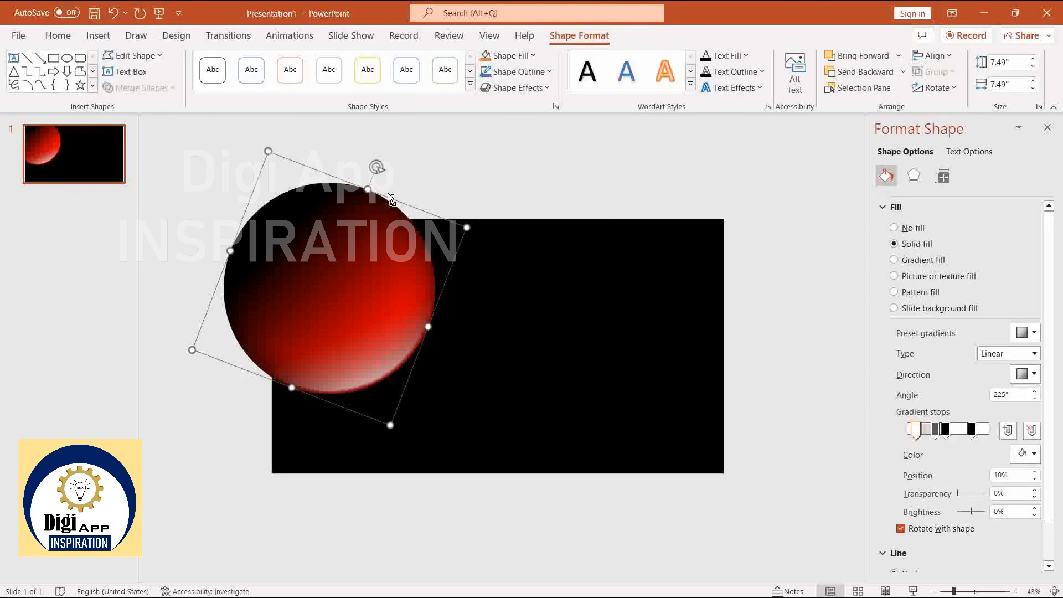
drag(392, 199, 609, 235)
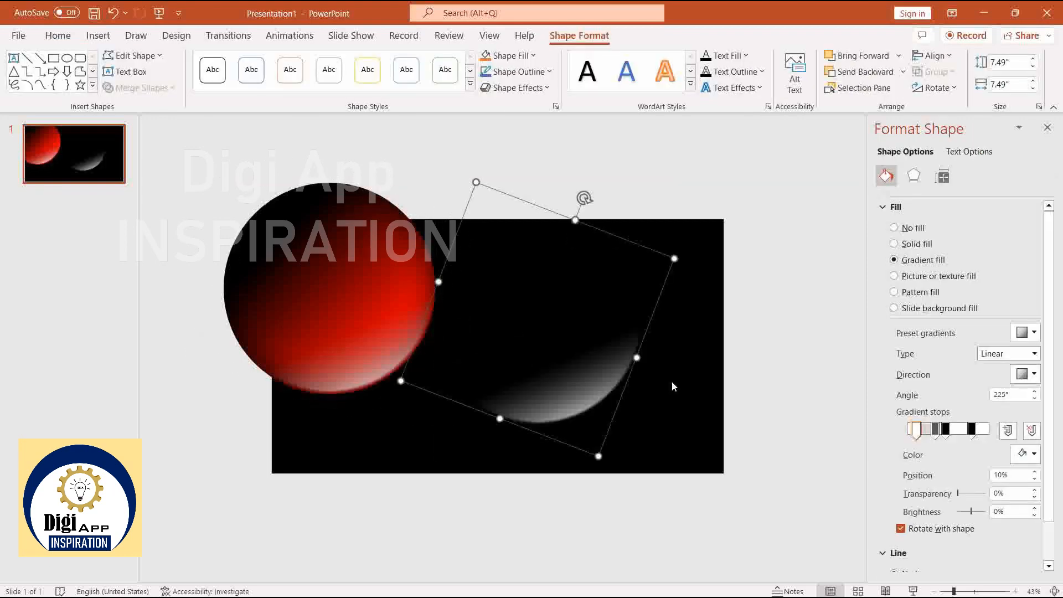
drag(935, 432, 1007, 432)
click(1028, 454)
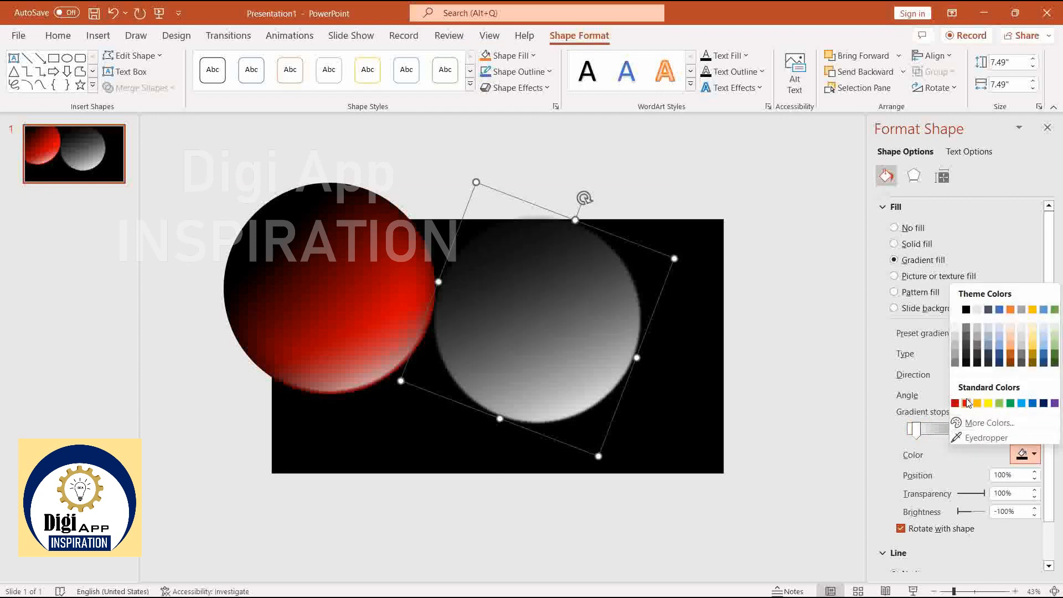
click(966, 403)
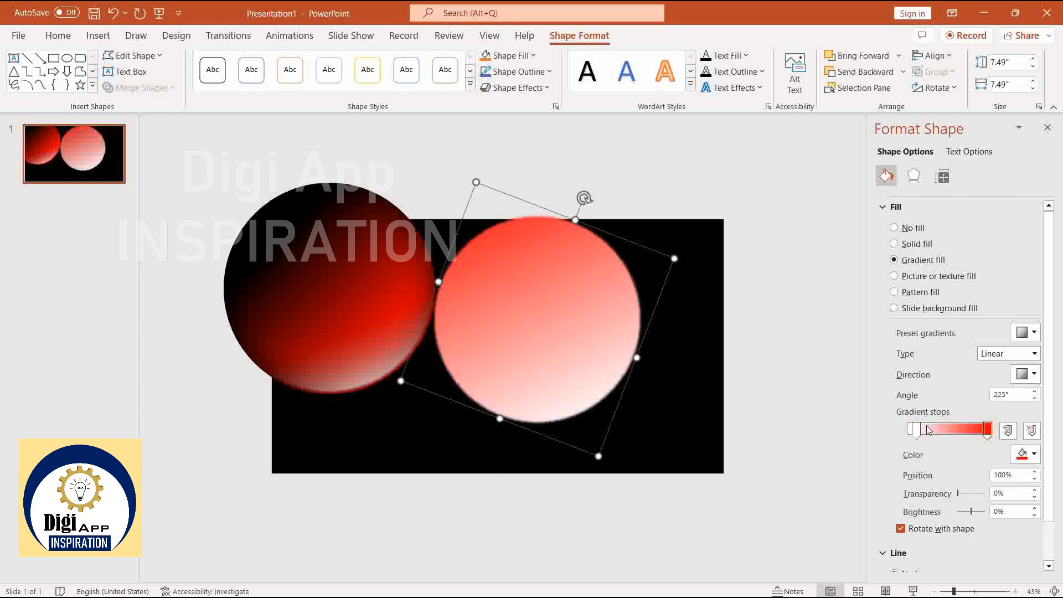
click(914, 429)
click(1028, 454)
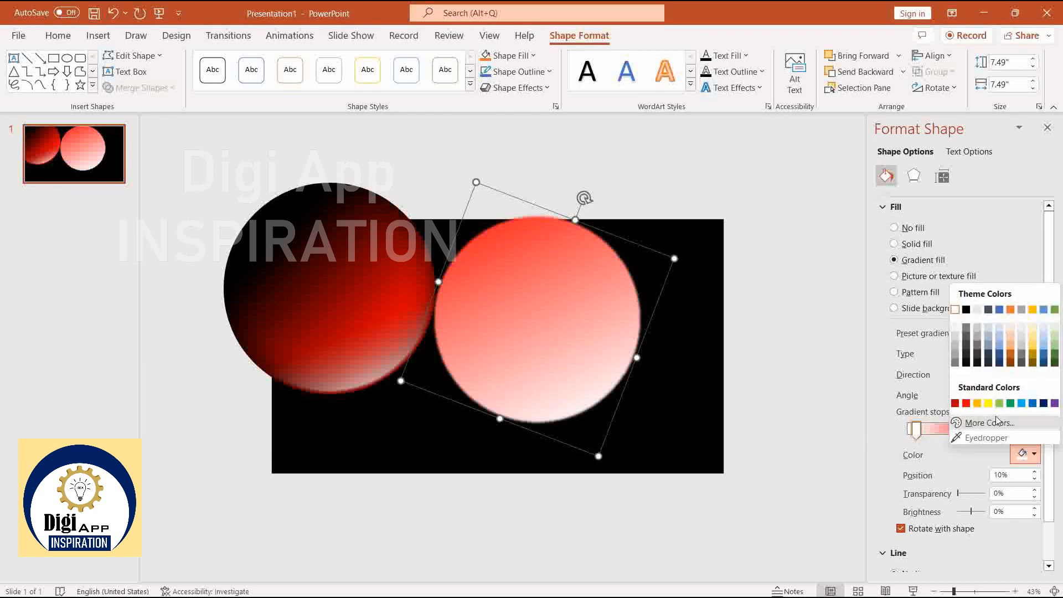
click(966, 403)
drag(915, 429, 908, 430)
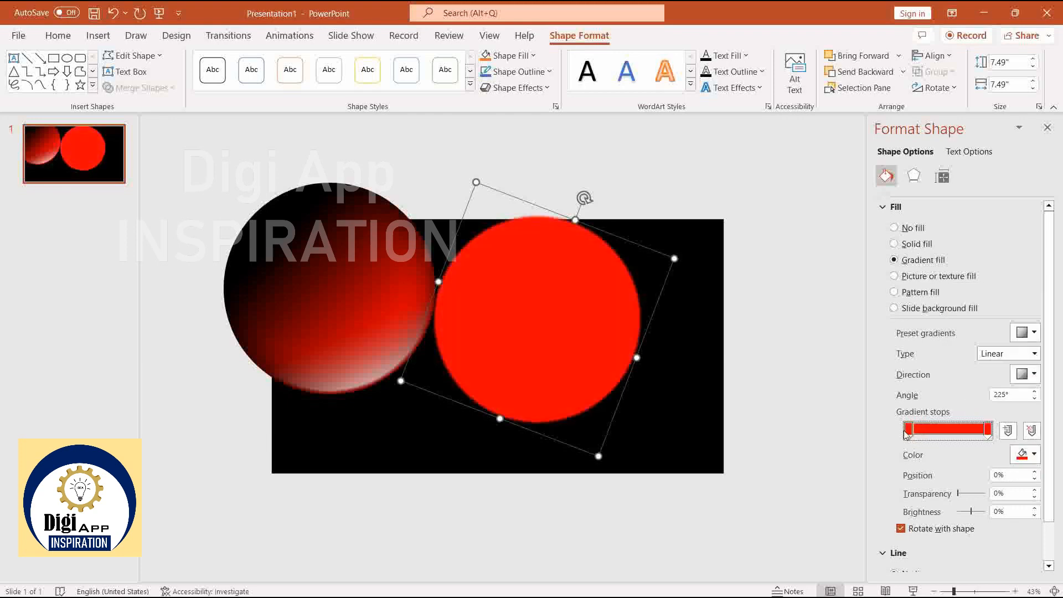
Change the duplicated circle's gradient type to Radial, with the direction running from the center
click(1005, 353)
click(991, 381)
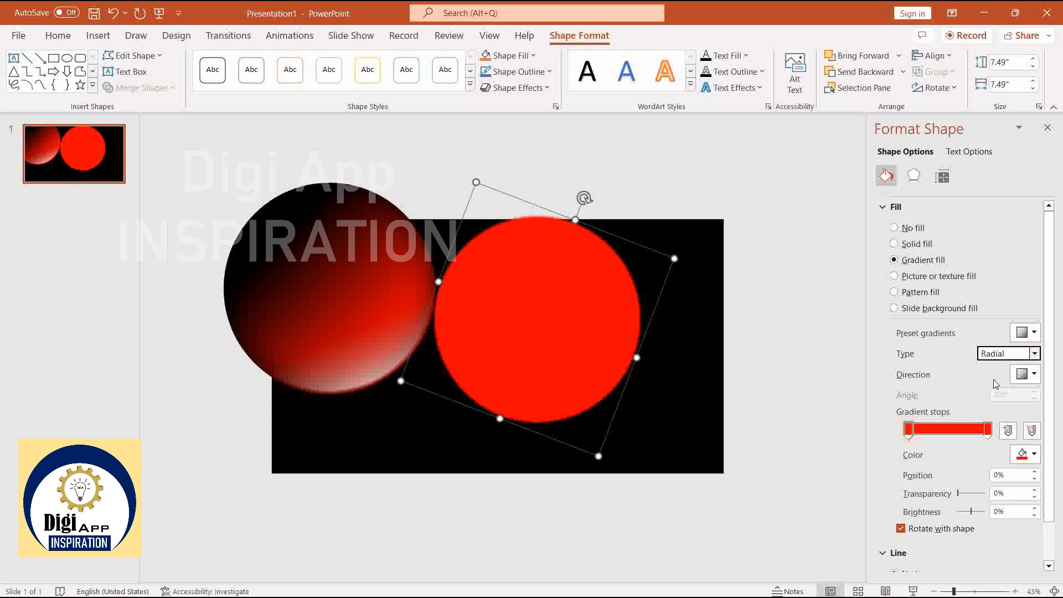
click(1025, 373)
click(962, 405)
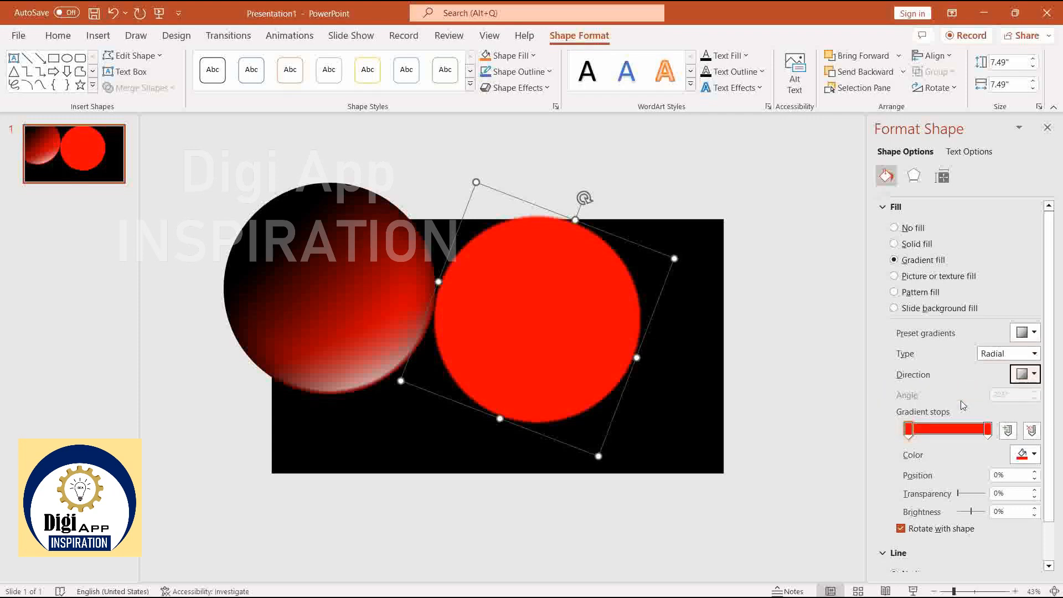
Set the radial gradient's end stop to 100% transparency and add two more fully transparent red stops, the inner one at 51%
click(987, 430)
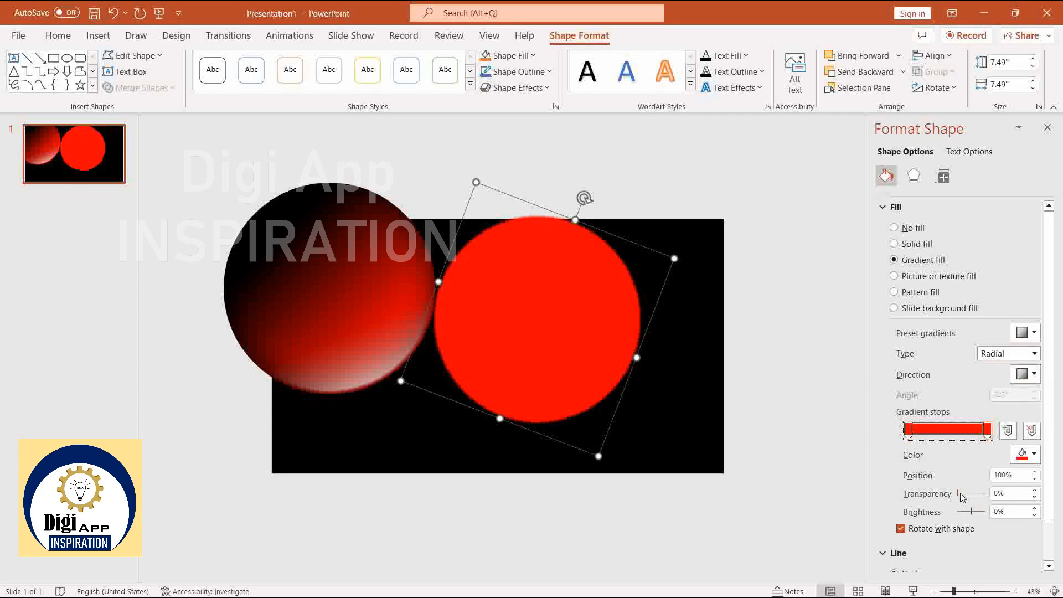
drag(960, 494, 986, 493)
click(963, 432)
click(949, 431)
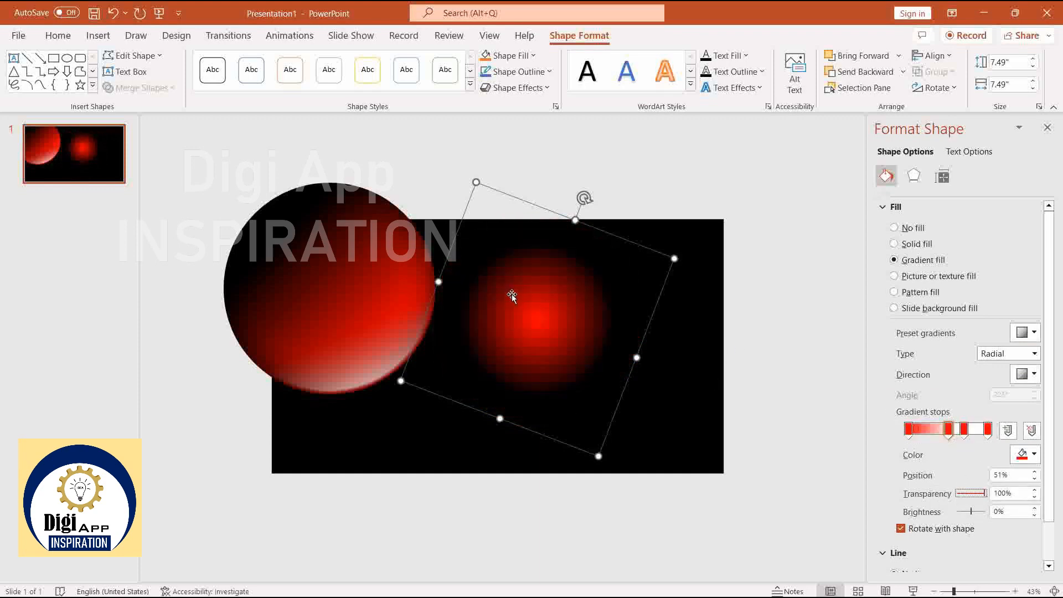
Enlarge the red glow circle to about 16.4" over the sphere and widen its solid center with a red stop at 25%
drag(512, 297, 486, 297)
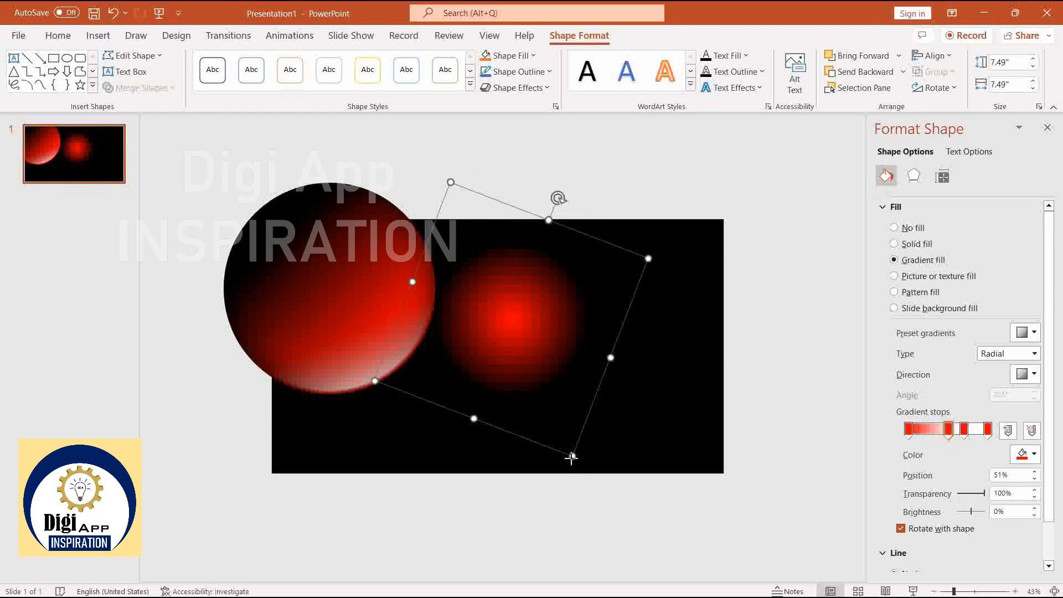
drag(571, 457, 696, 484)
drag(532, 355, 378, 345)
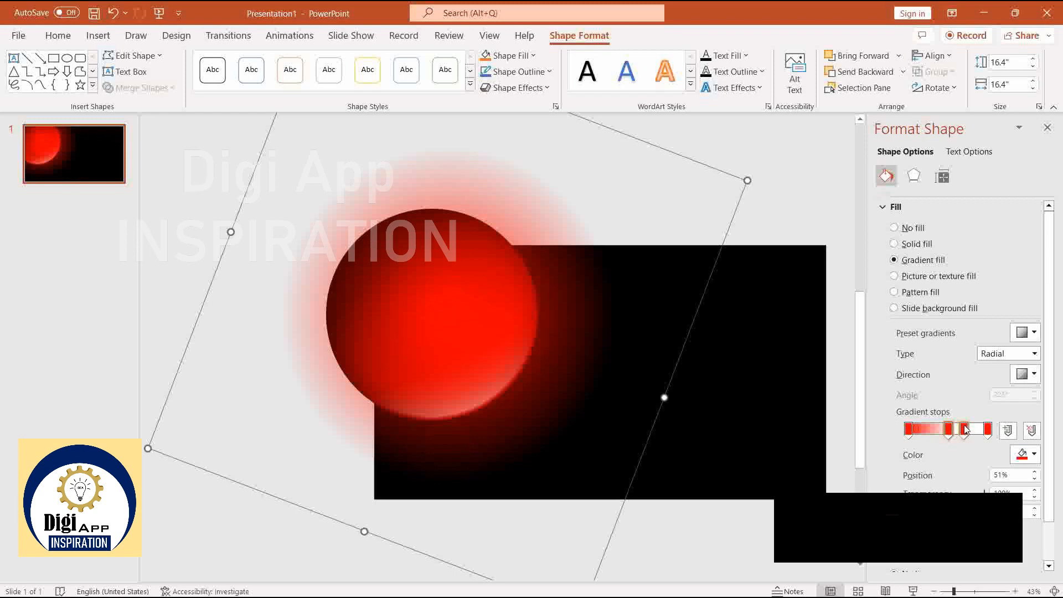
drag(965, 431, 929, 431)
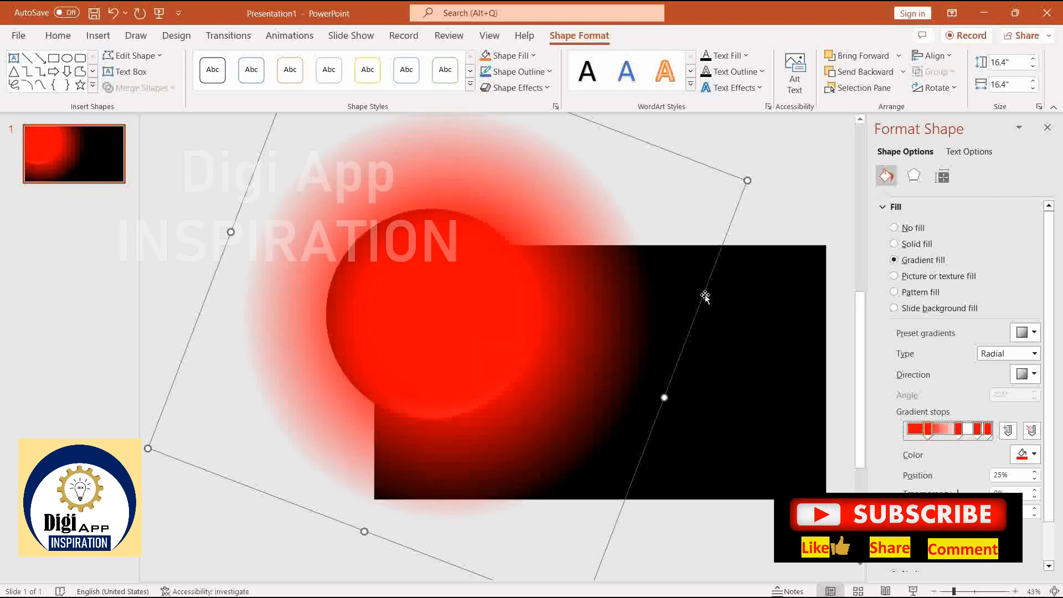
Shrink the glow circle to about 11.7", center it around the sphere and send it backward behind the sphere
drag(747, 180, 586, 247)
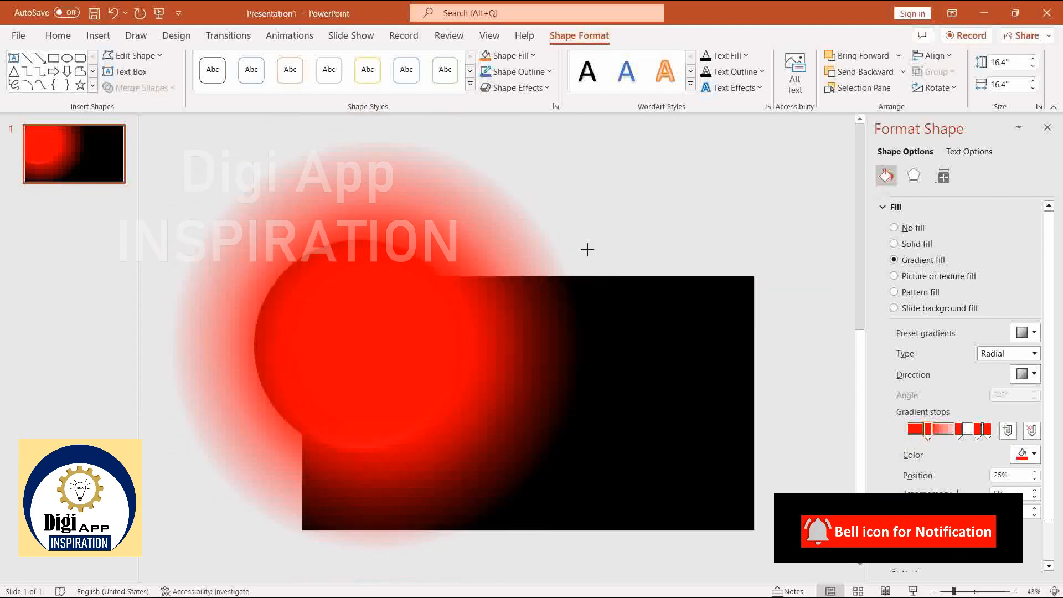
drag(541, 325, 503, 304)
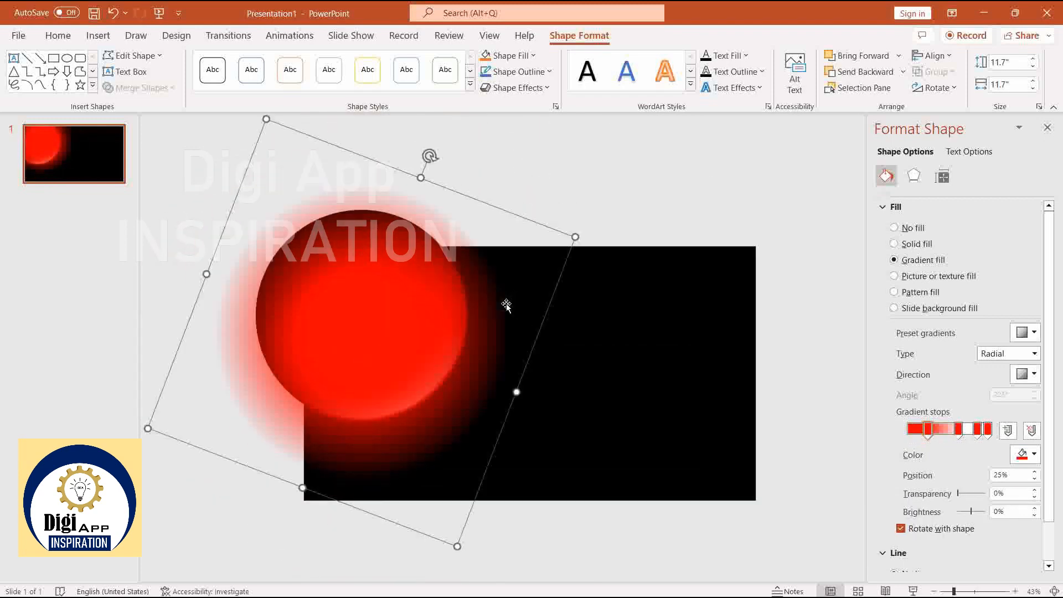
click(880, 76)
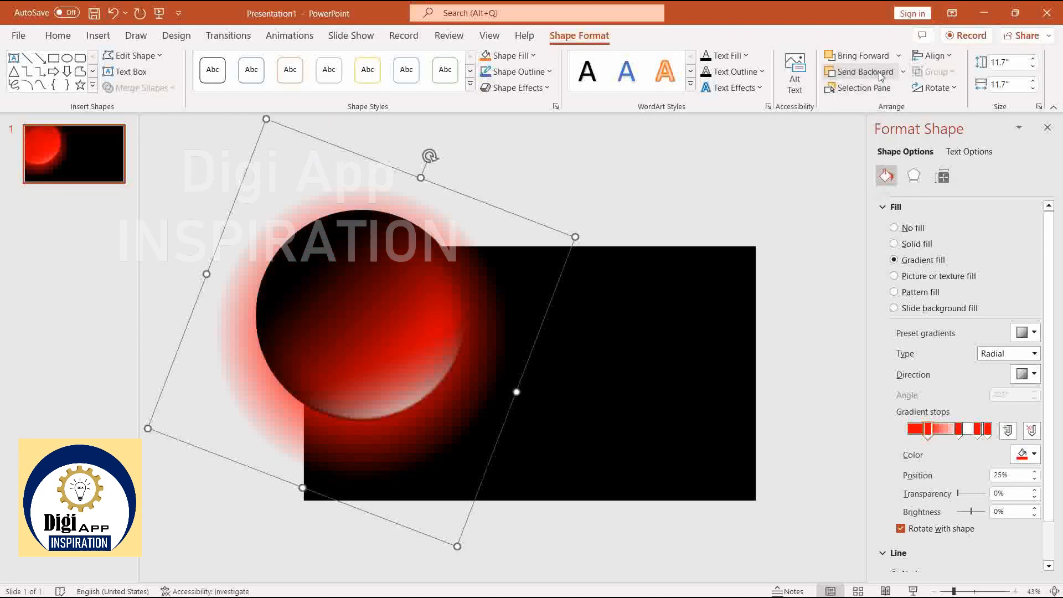
Undo the last change to the red glow circle behind the sphere
click(701, 289)
click(434, 393)
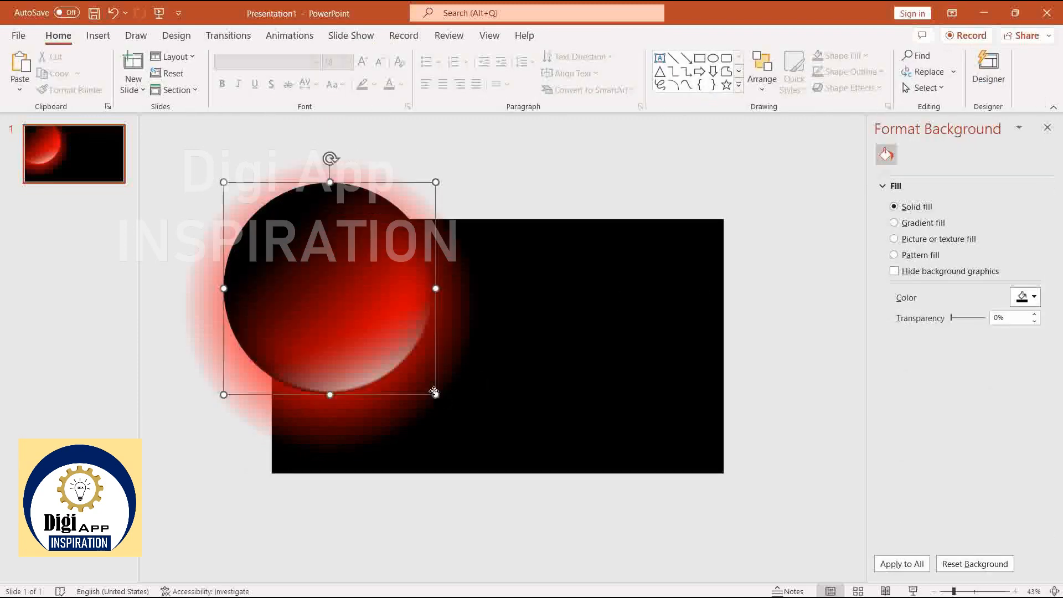
click(410, 416)
key(ctrl+z)
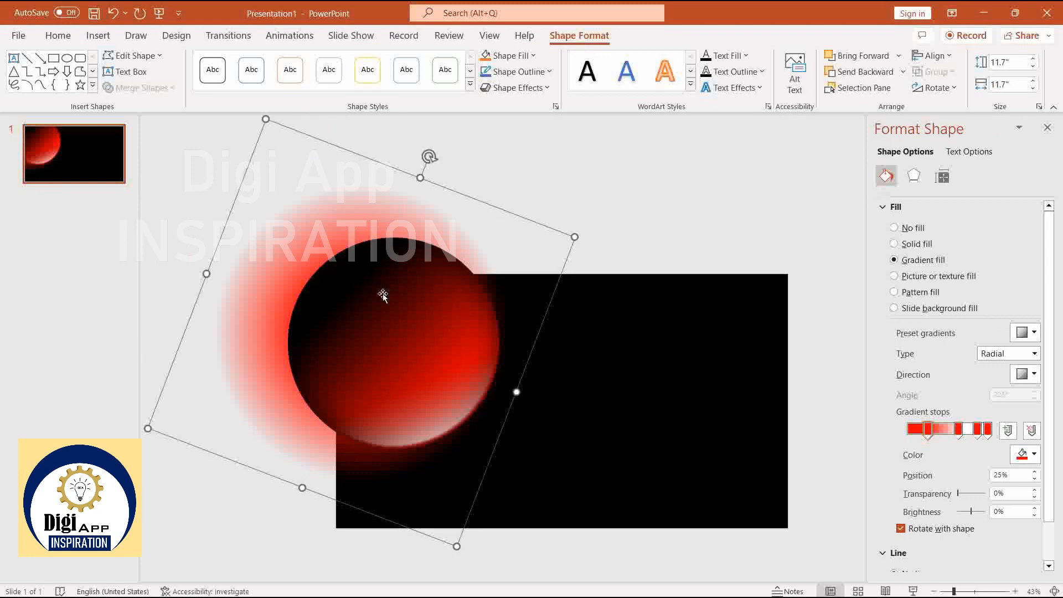
Re-center the red glow circle around the sphere and group the glow with the sphere's circles
drag(479, 199, 455, 164)
click(611, 257)
drag(555, 133, 183, 476)
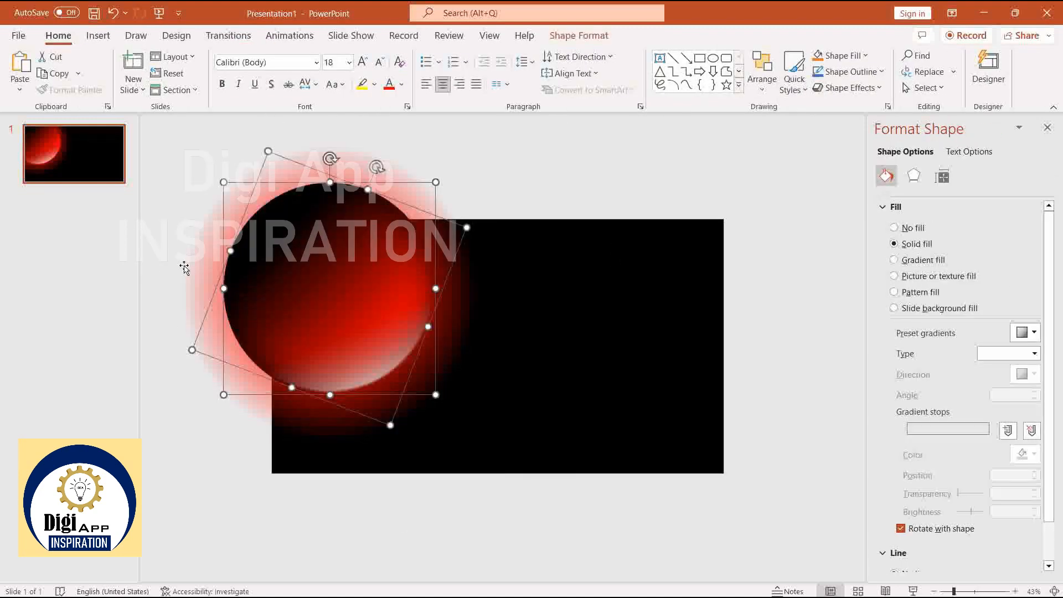
key(ctrl+g)
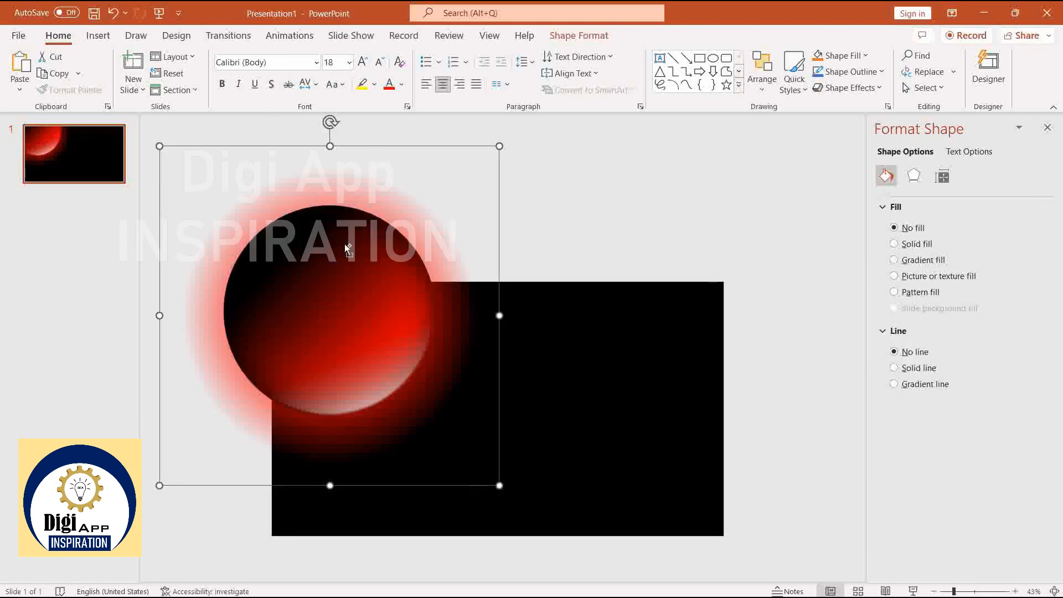
Place a copy of the grouped sphere beside it and lower the original on the slide
drag(344, 244, 548, 261)
click(323, 337)
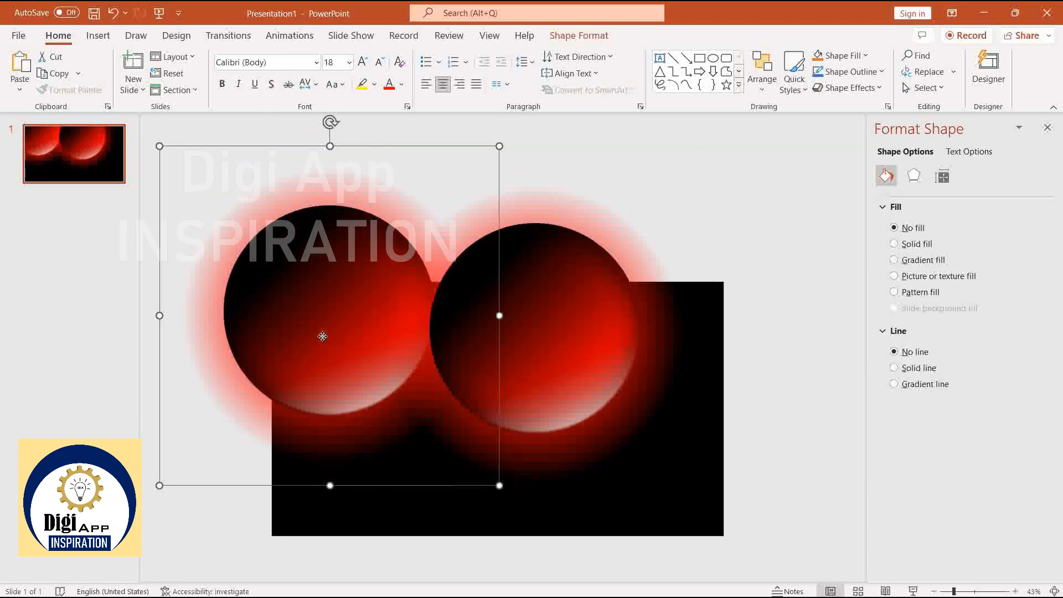
drag(323, 337, 312, 375)
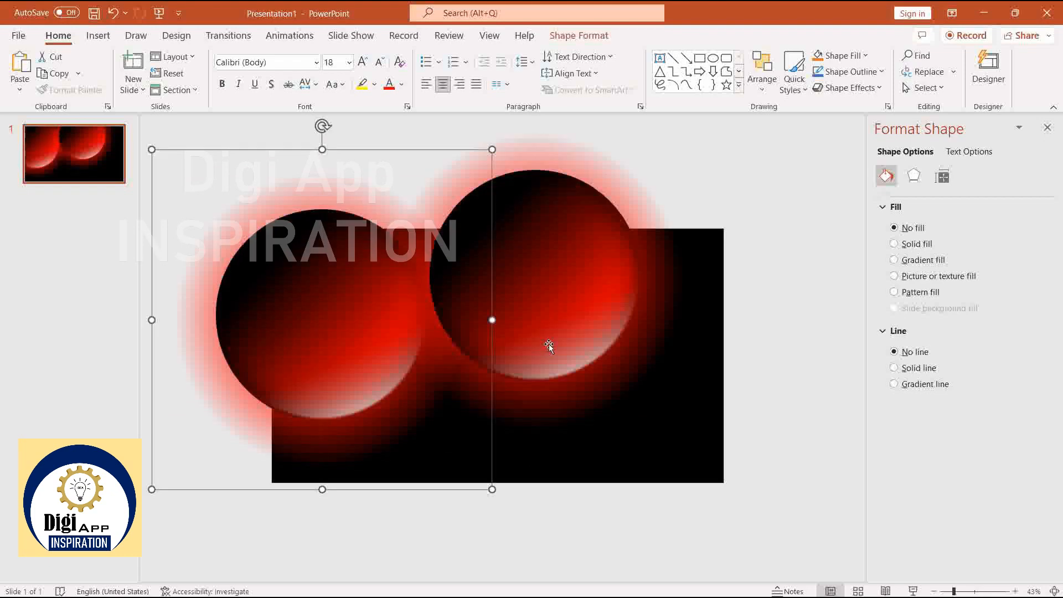
Rotate the copied sphere counterclockwise and shrink it to about four-fifths of its size close to the original
click(548, 346)
drag(536, 118, 511, 163)
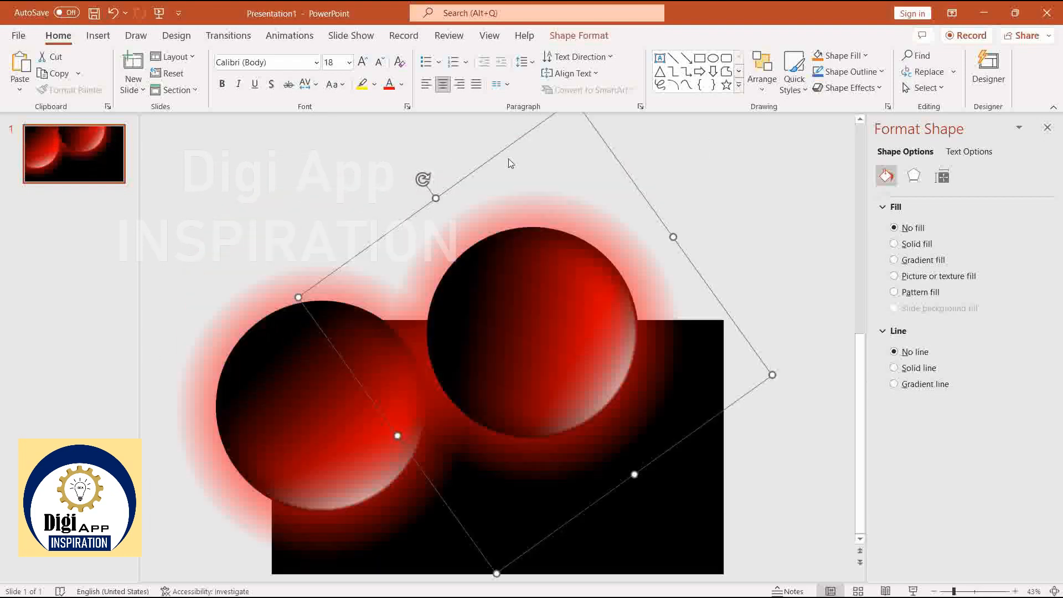
drag(568, 306, 526, 290)
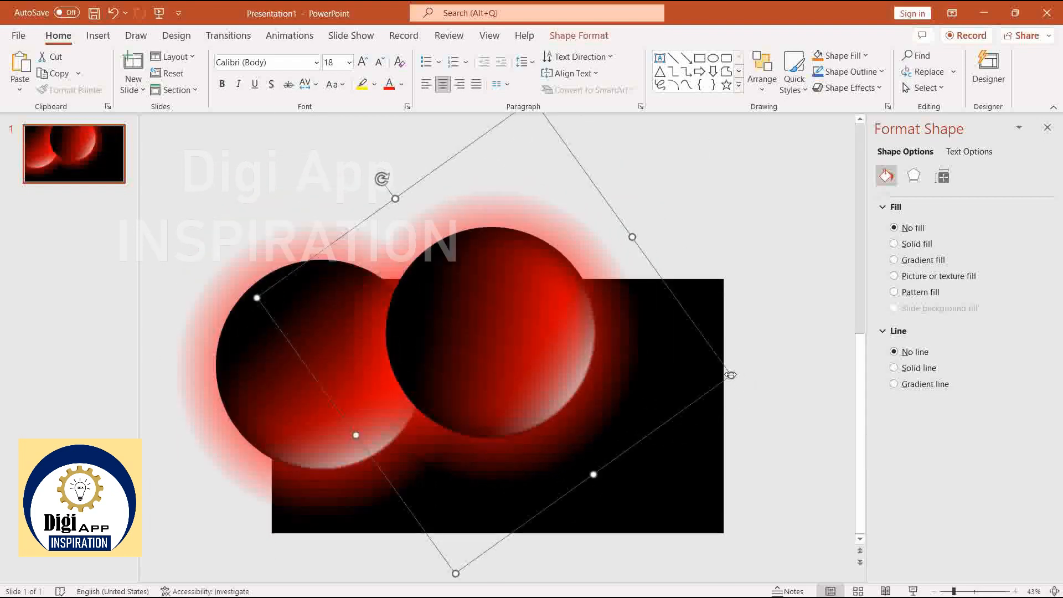
drag(730, 375, 619, 349)
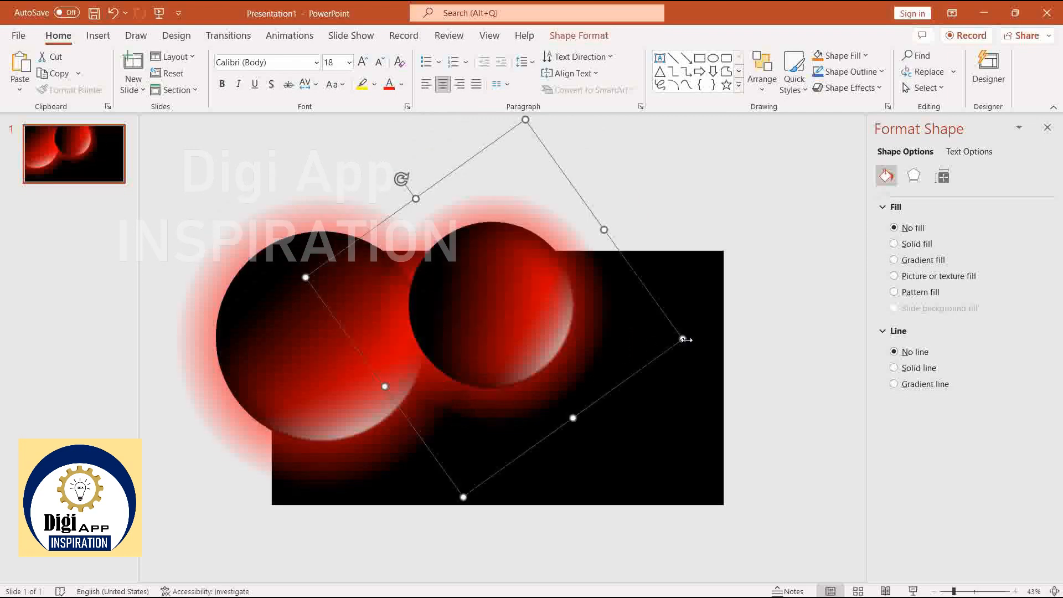
drag(685, 339, 688, 337)
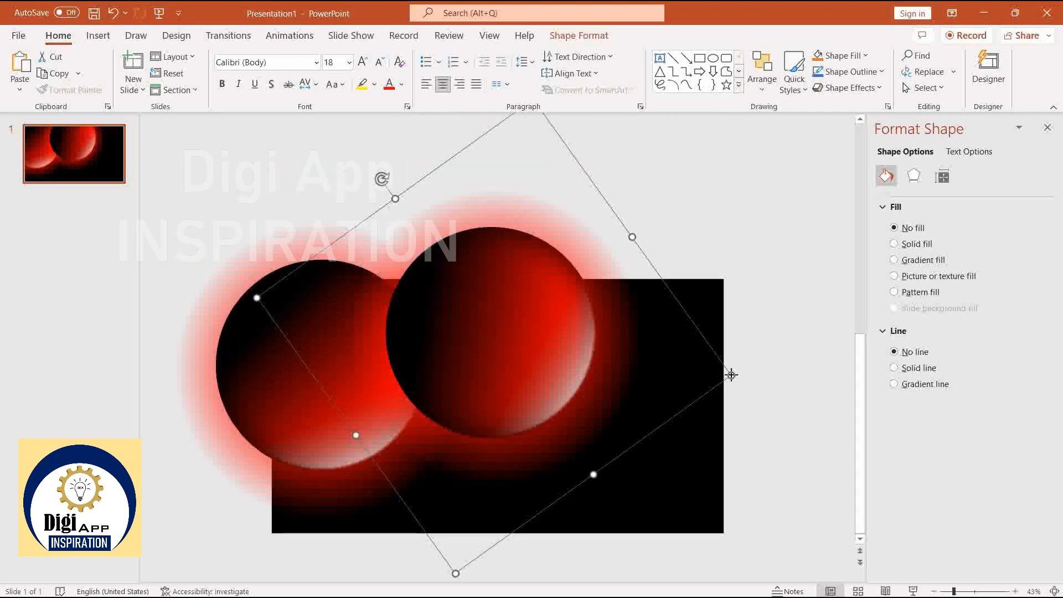
drag(731, 375, 646, 334)
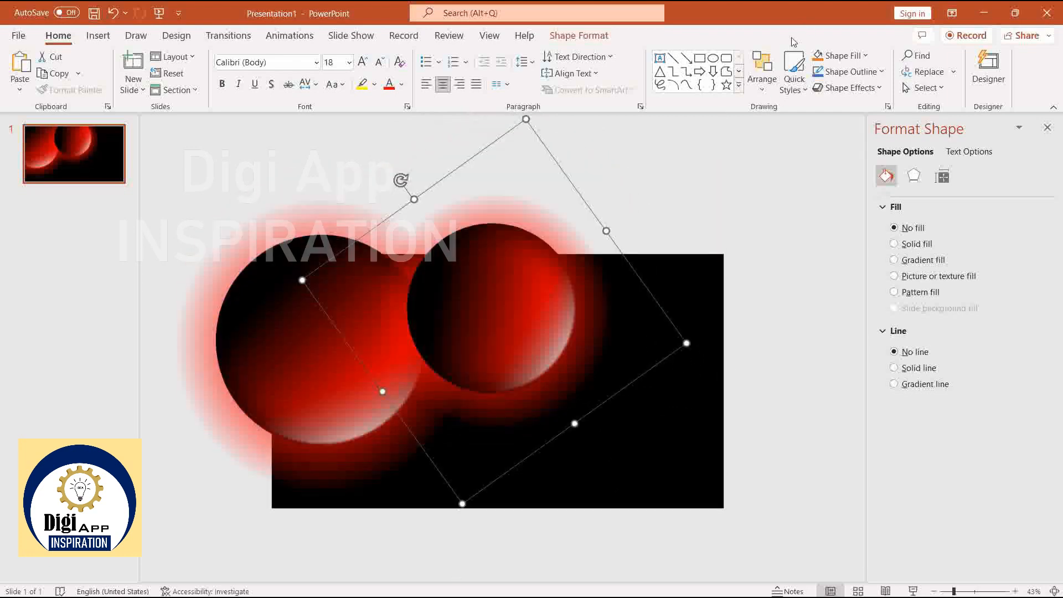
Send the smaller sphere to the back and reposition it partly behind the large sphere's upper right side
click(763, 70)
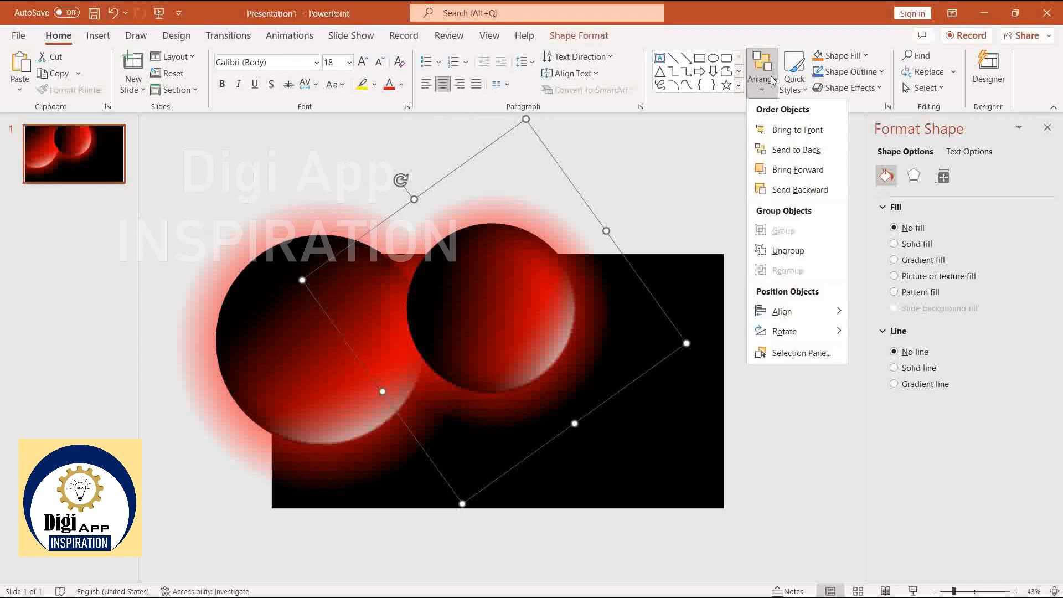
click(806, 150)
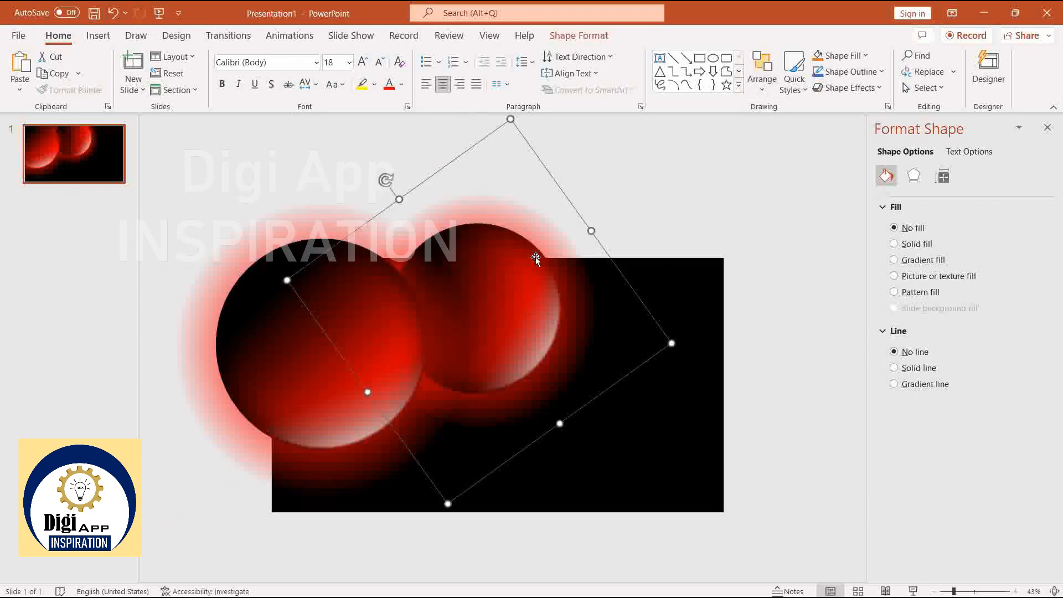
drag(534, 286, 523, 224)
Duplicate the second sphere, place the copy at its right and shrink it into a smaller third sphere
key(ctrl+d)
drag(509, 324, 631, 321)
drag(793, 342, 689, 296)
Send the third sphere to the back and raise it so it sits partly behind the second sphere
click(762, 78)
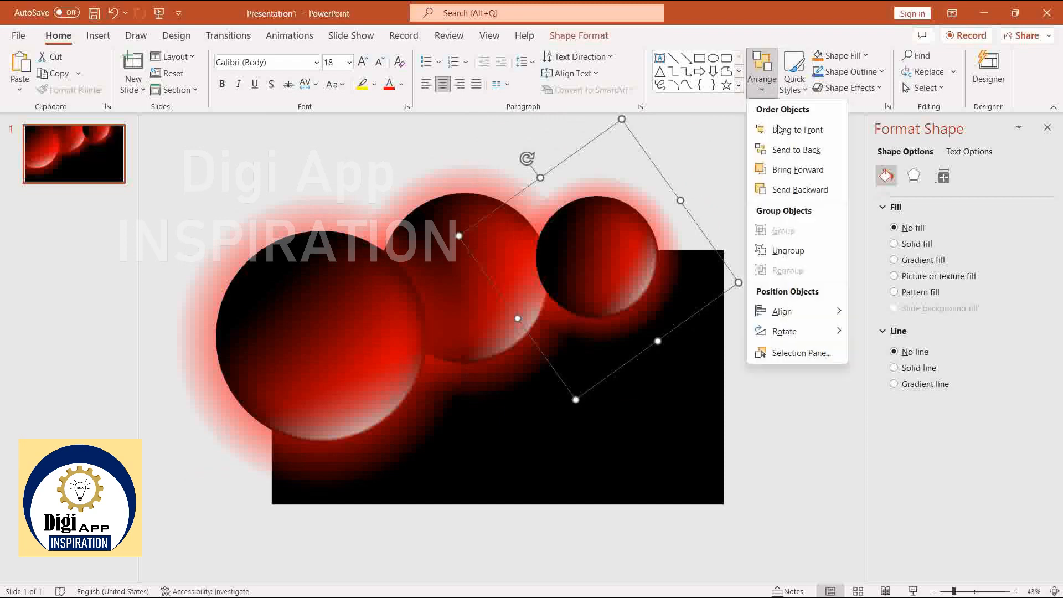
click(789, 147)
drag(641, 254, 634, 212)
click(766, 208)
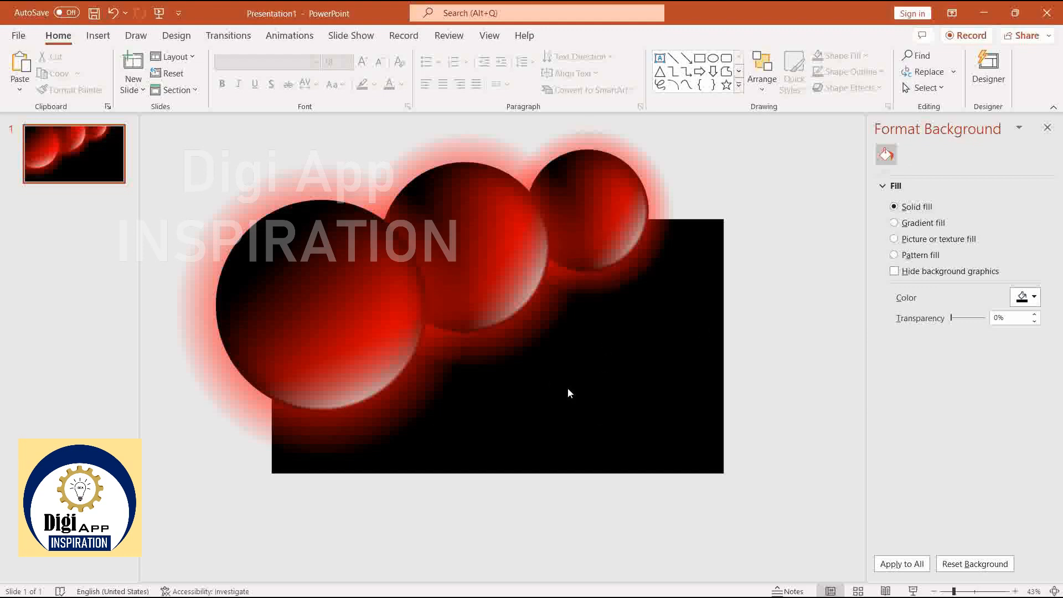
Draw a 5.81" circle in the empty black area at the lower right of the slide
click(98, 35)
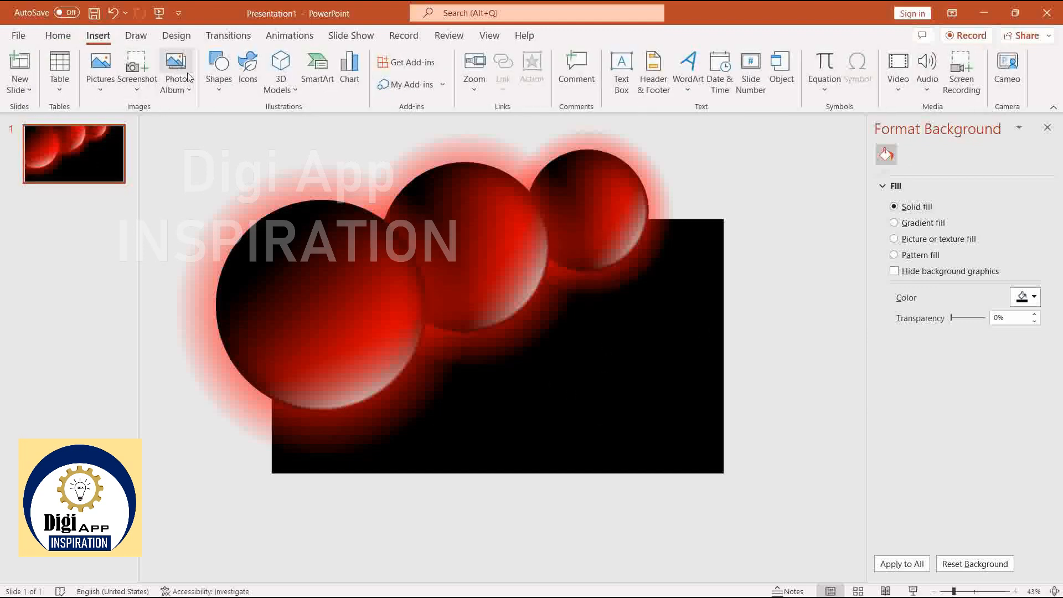
click(217, 76)
click(264, 129)
mouse_move(536, 375)
mouse_down()
mouse_move(663, 425)
mouse_move(666, 503)
mouse_up()
mouse_move(570, 418)
mouse_down()
mouse_move(671, 403)
mouse_move(711, 385)
mouse_up()
drag(759, 483, 703, 432)
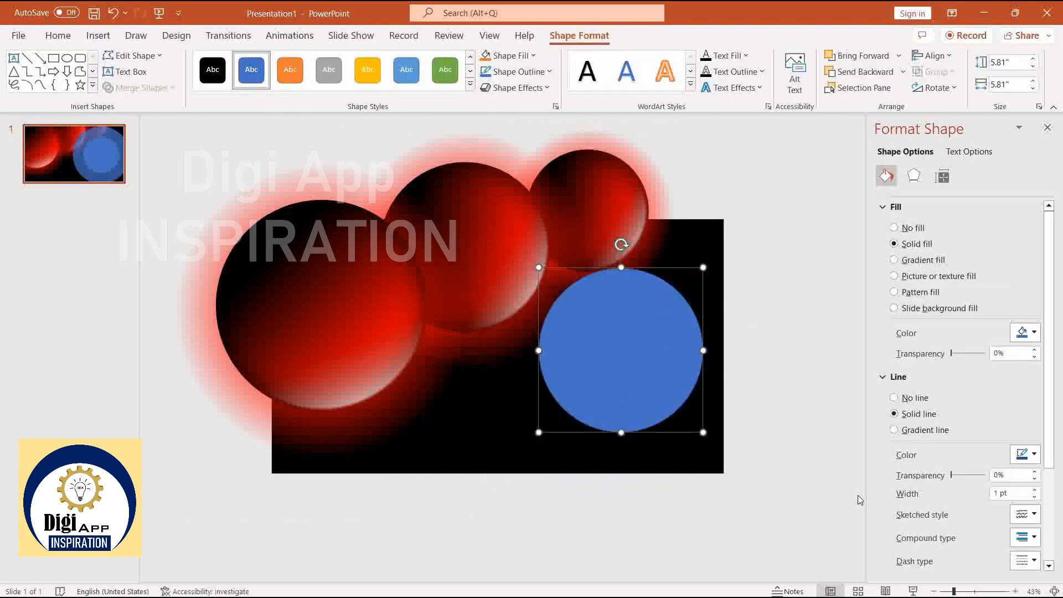
Give the new circle a linear gradient fill, remove the surplus middle stops and move the inner red stop to 9%
click(893, 259)
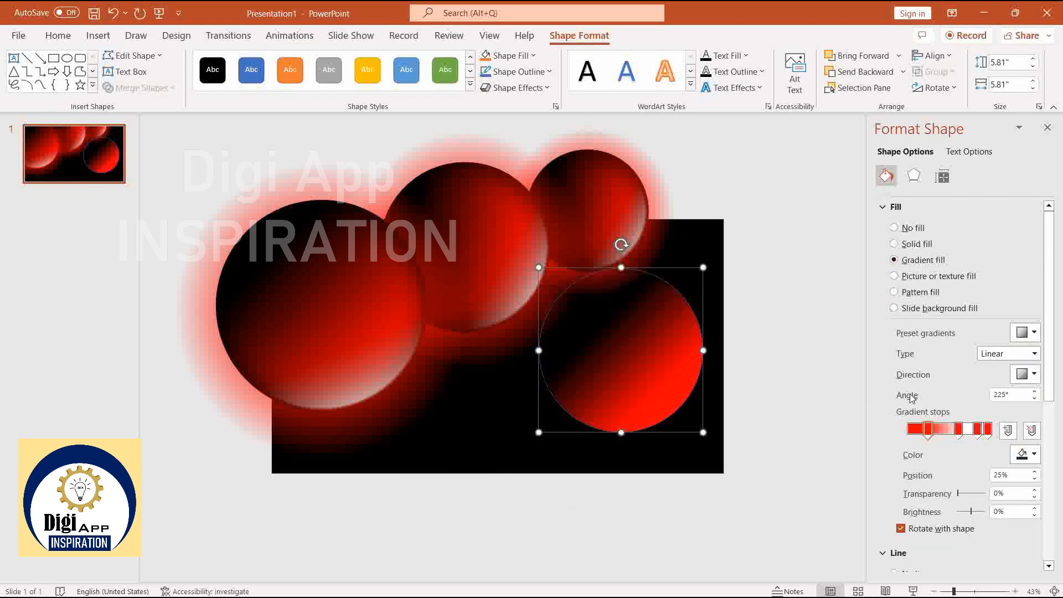
drag(959, 434, 979, 456)
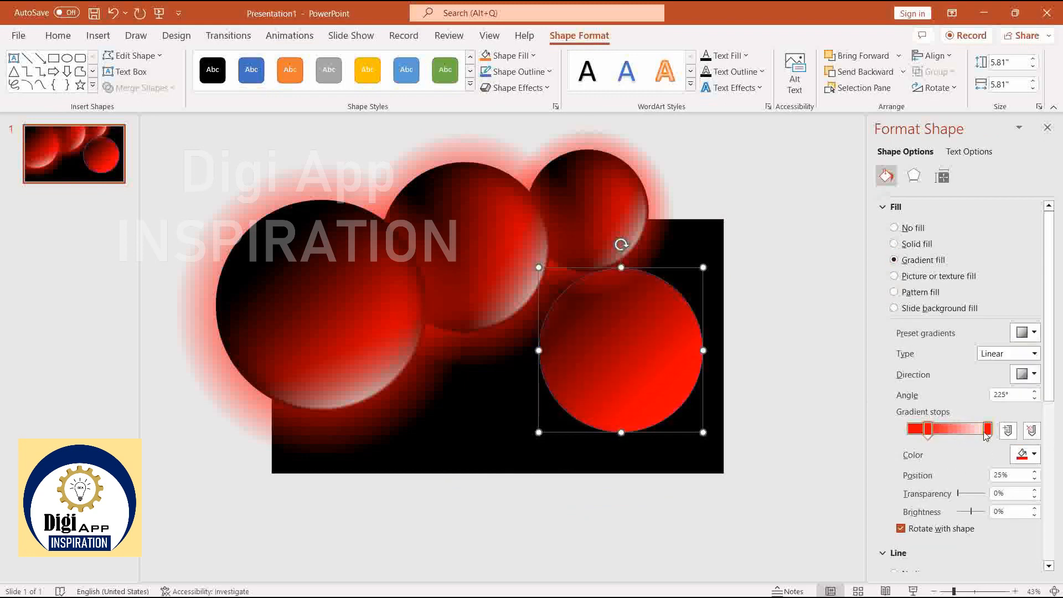
drag(922, 431, 914, 431)
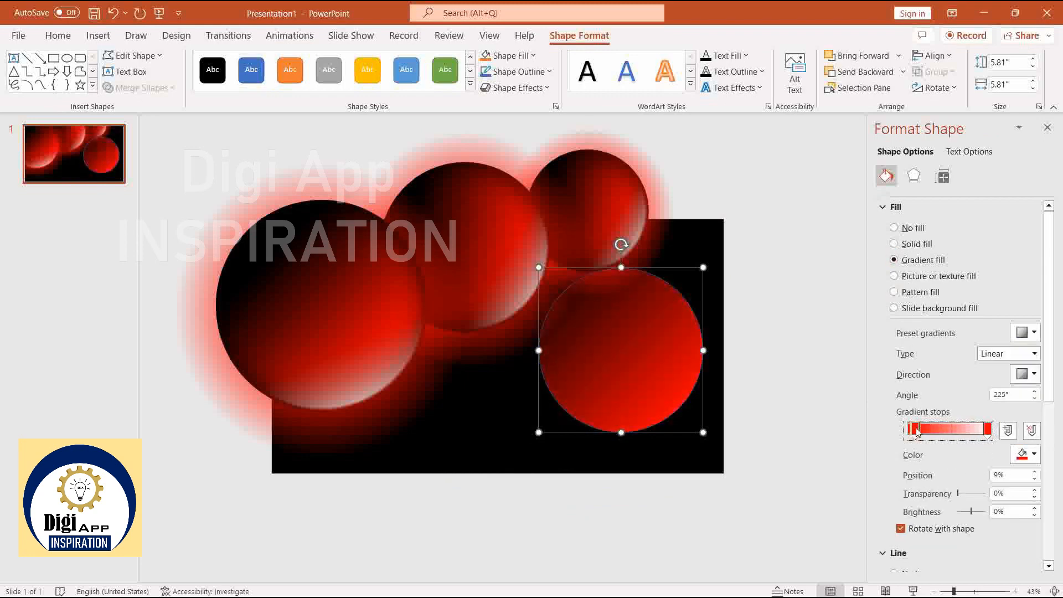
Color the circle's 9% gradient stop white and its end stop black
click(1024, 454)
click(955, 310)
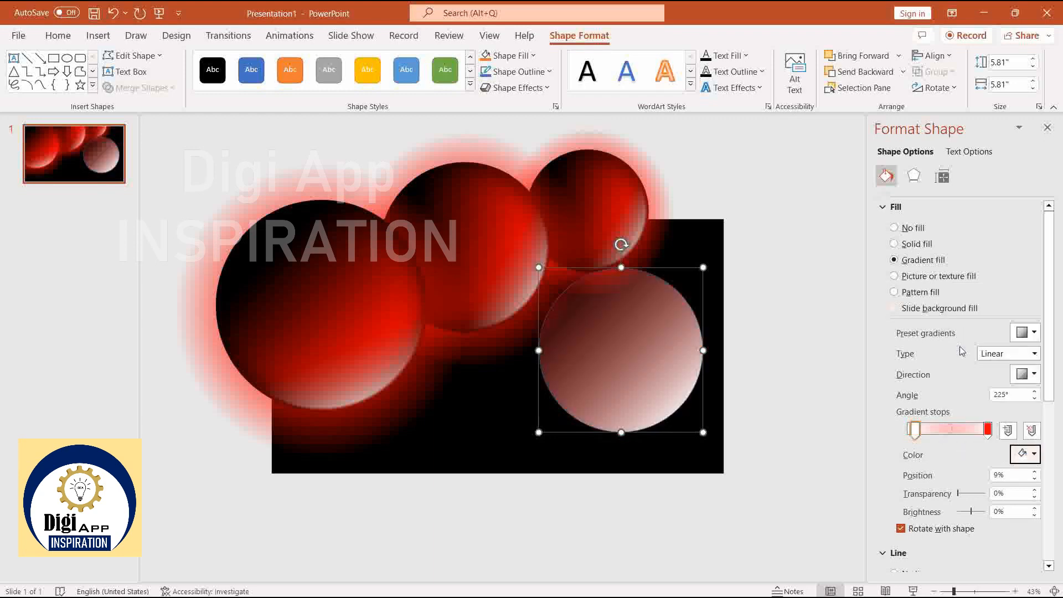
click(988, 431)
click(1018, 453)
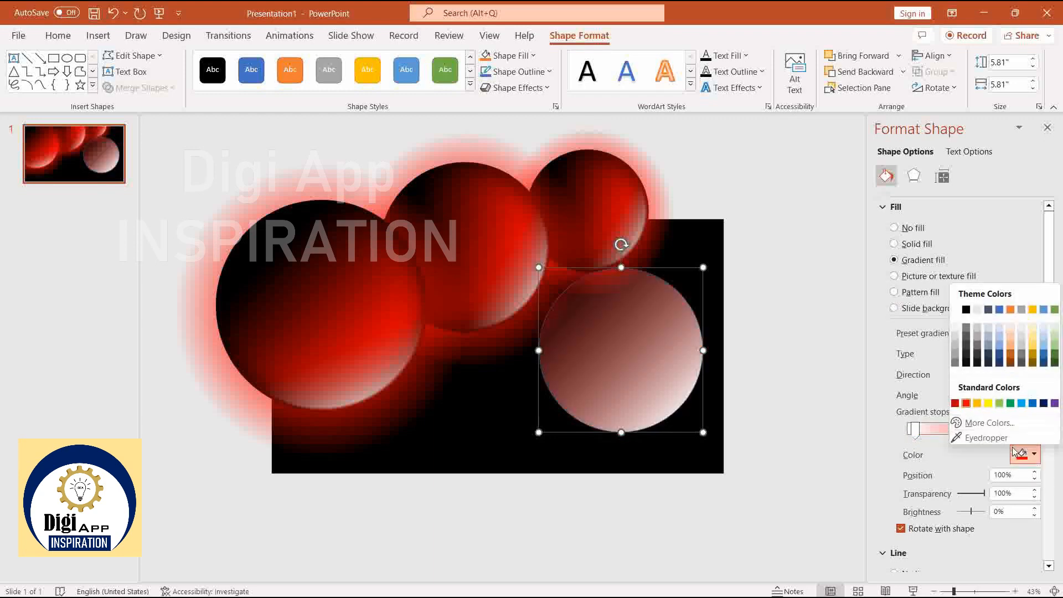
click(966, 310)
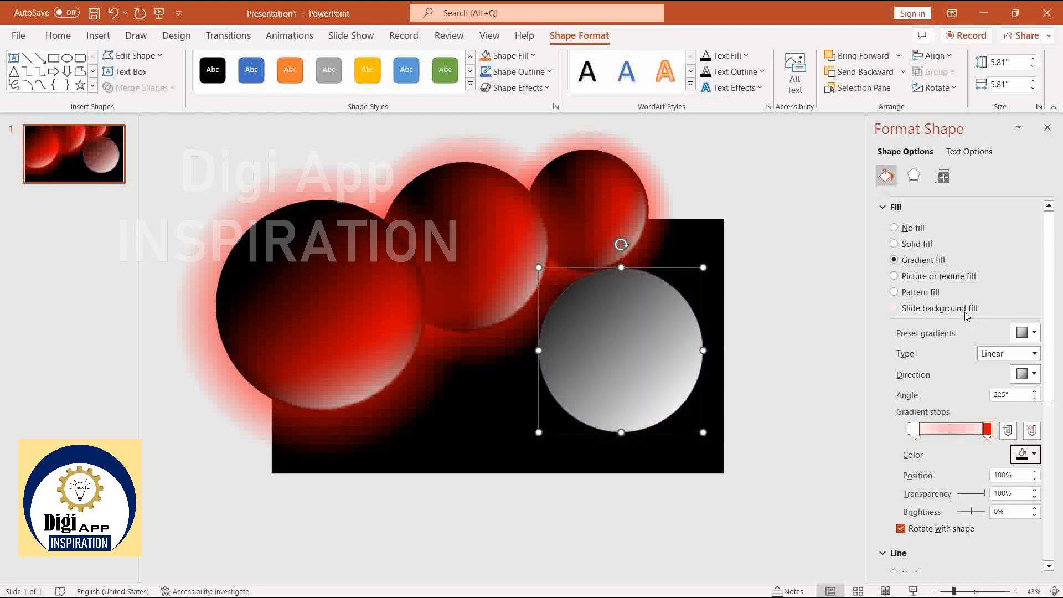
Remove the circle's outline and set the black end stop to 100% transparency and -100% brightness
click(1048, 564)
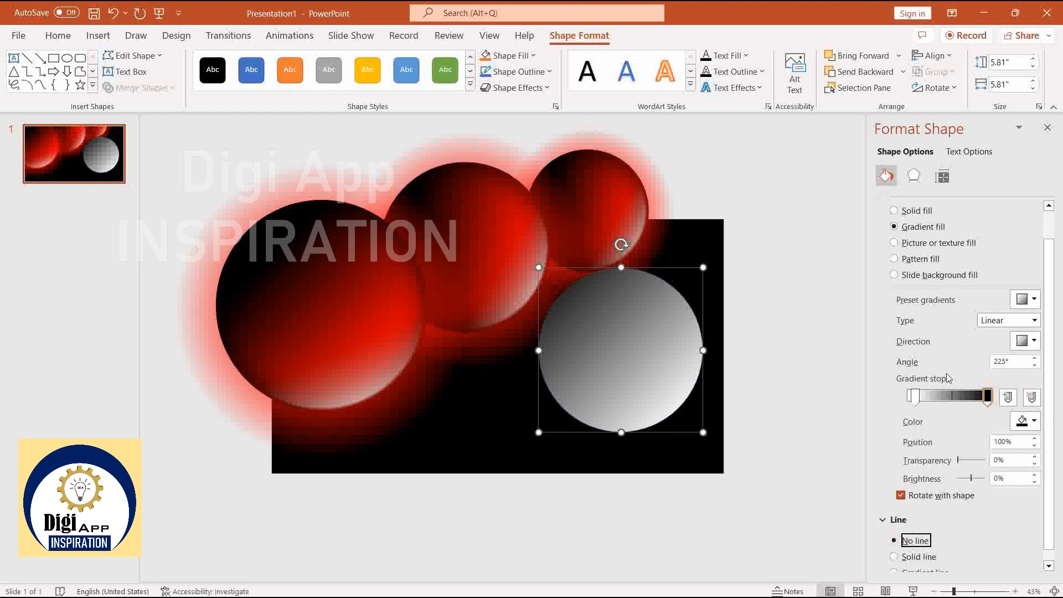
click(989, 397)
drag(961, 461, 986, 460)
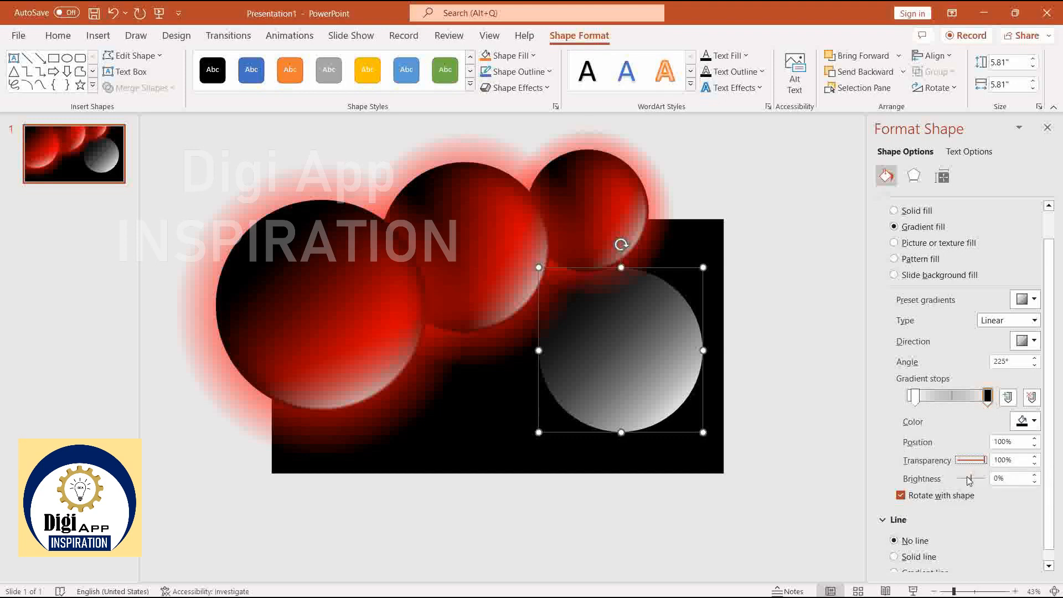
Move the circle down near the slide's bottom edge and set its linear gradient direction to 270°
drag(643, 360, 645, 392)
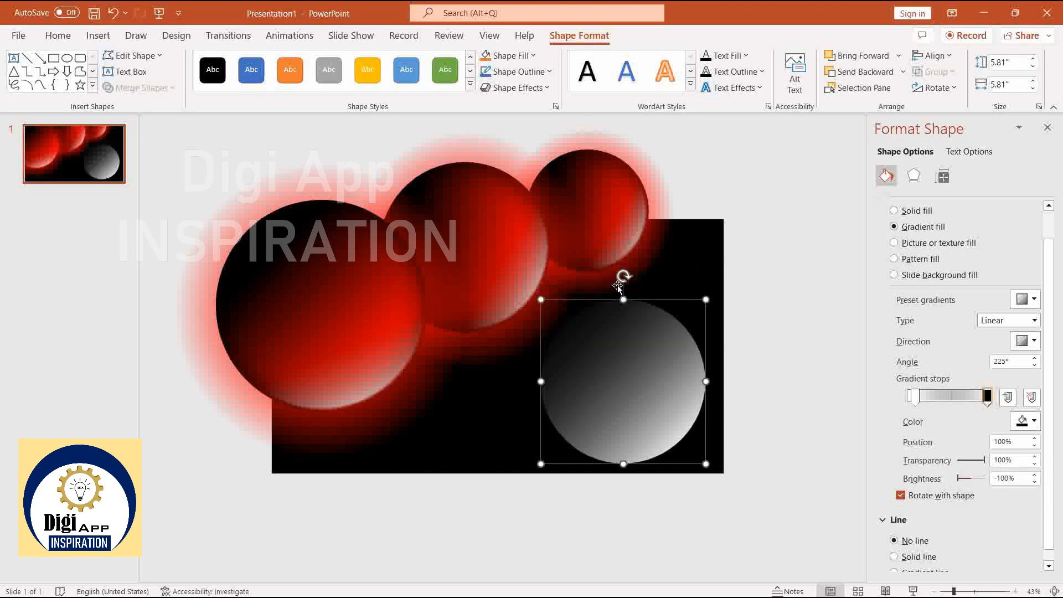
click(1034, 320)
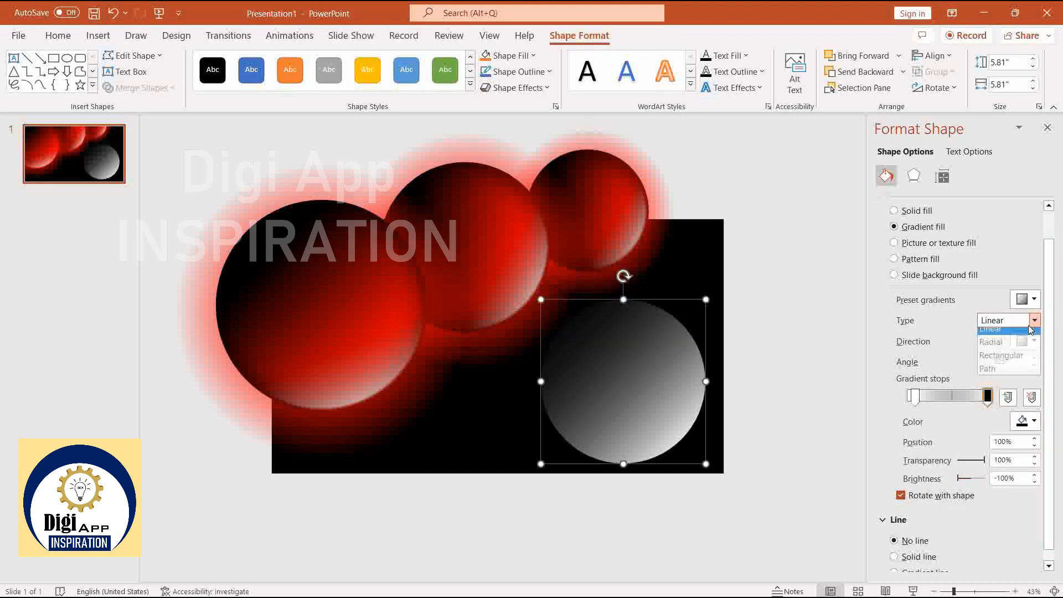
click(1031, 328)
click(1033, 343)
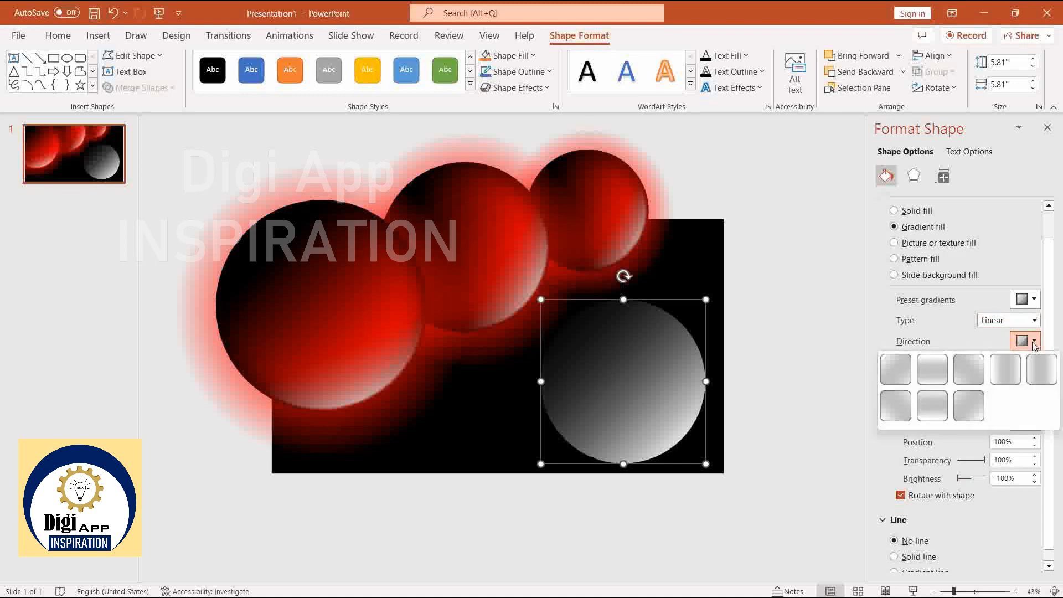
click(934, 405)
Move the white stop to the gradient's start and add stops at 68%, 38% and 20% with 100% transparency
drag(916, 397, 907, 397)
click(962, 396)
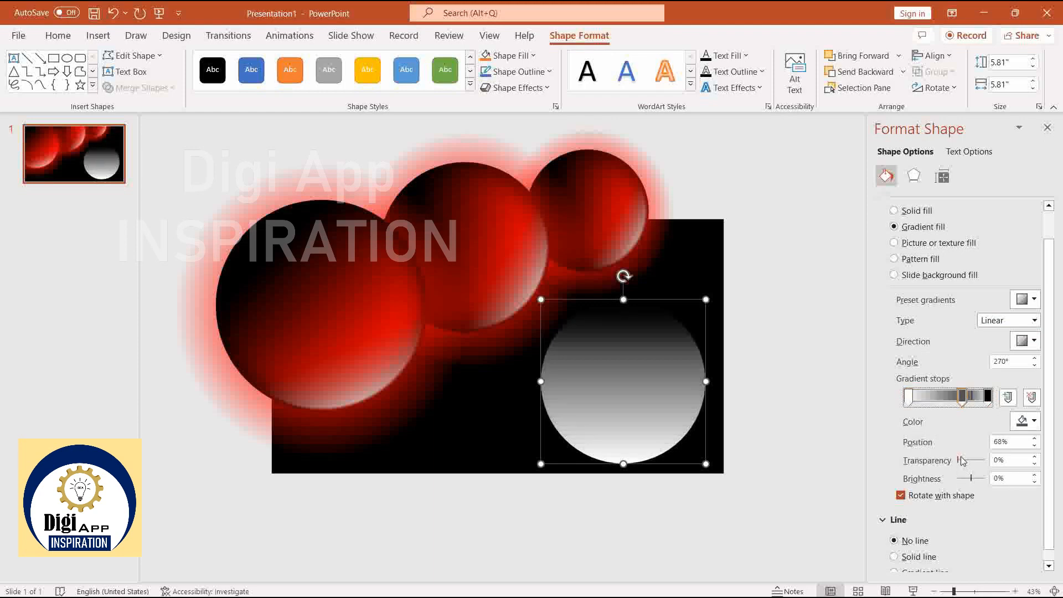
drag(962, 460, 991, 460)
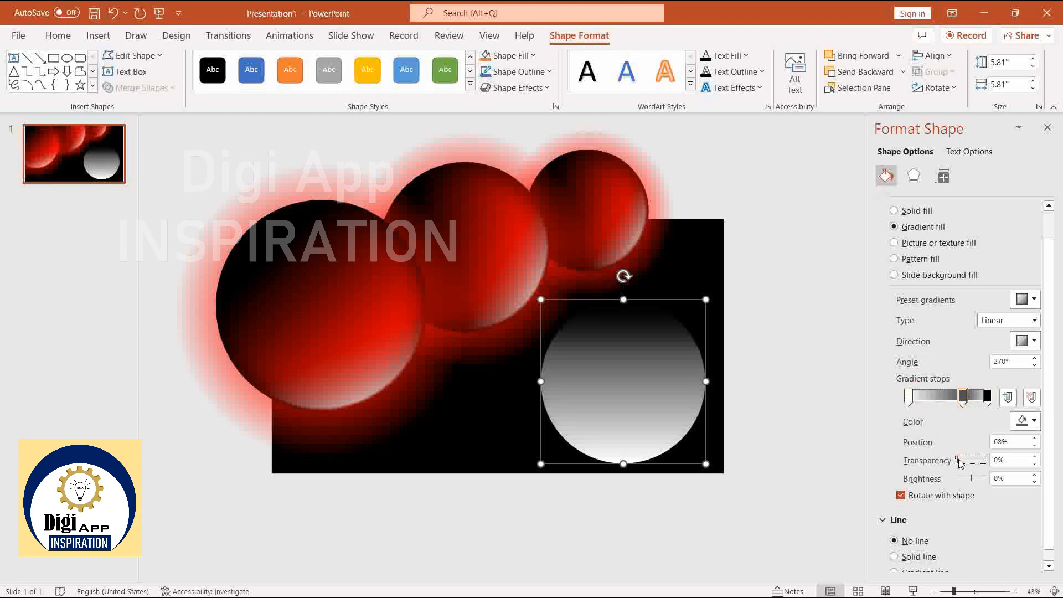
click(941, 398)
drag(959, 460, 988, 460)
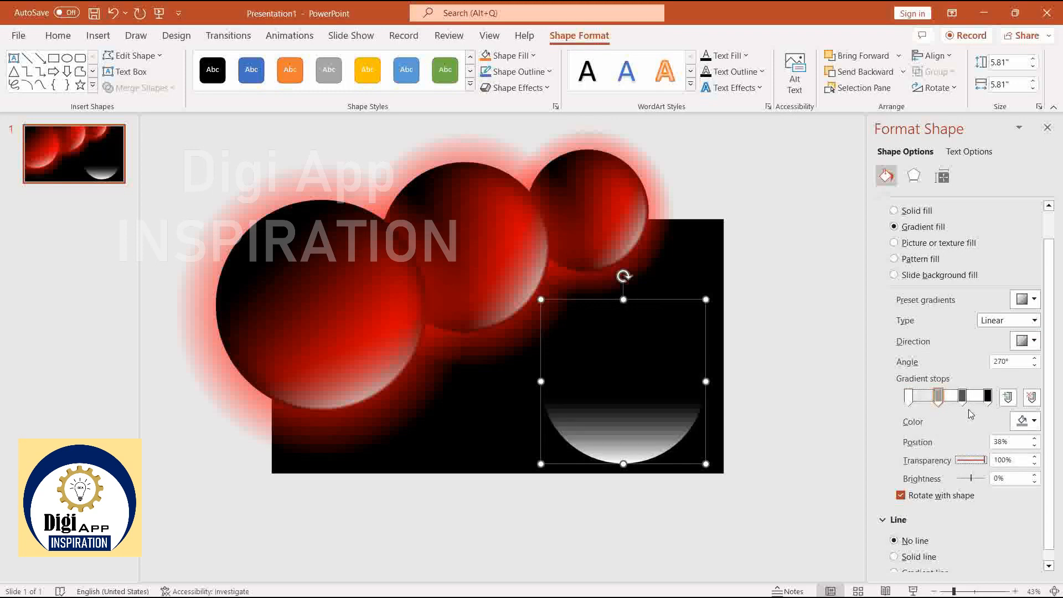
click(925, 397)
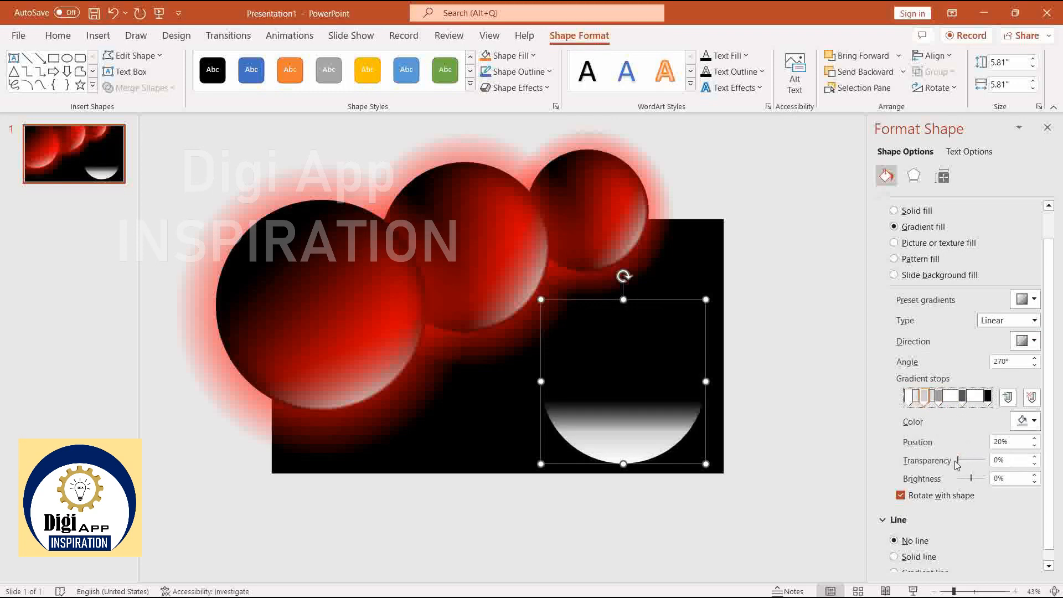
drag(957, 460, 991, 459)
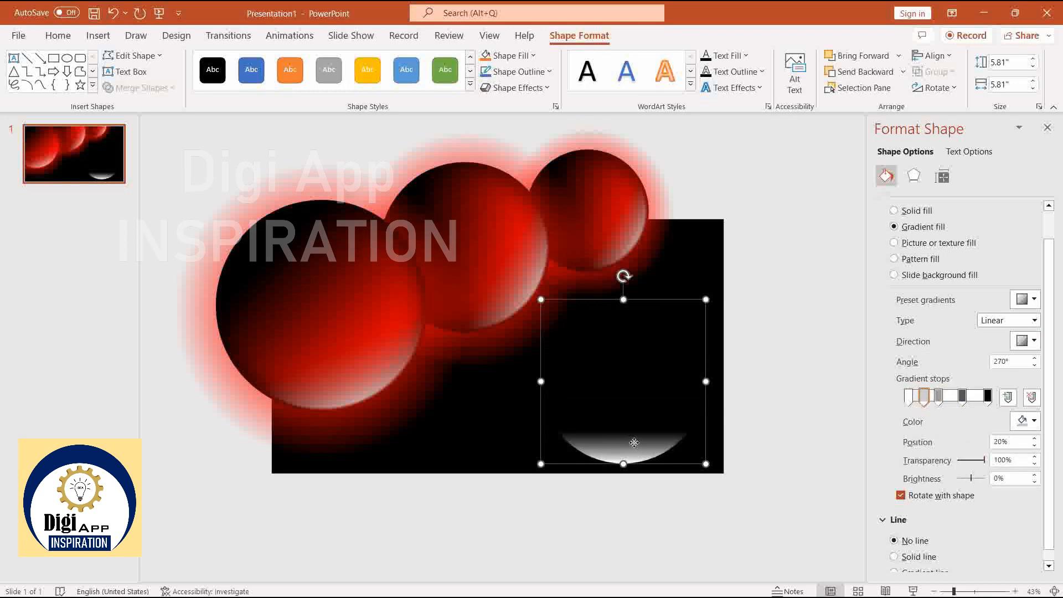
Duplicate the white crescent circle, flip the copy vertically so its bright edge overlaps the original's, and select both
drag(634, 443, 657, 388)
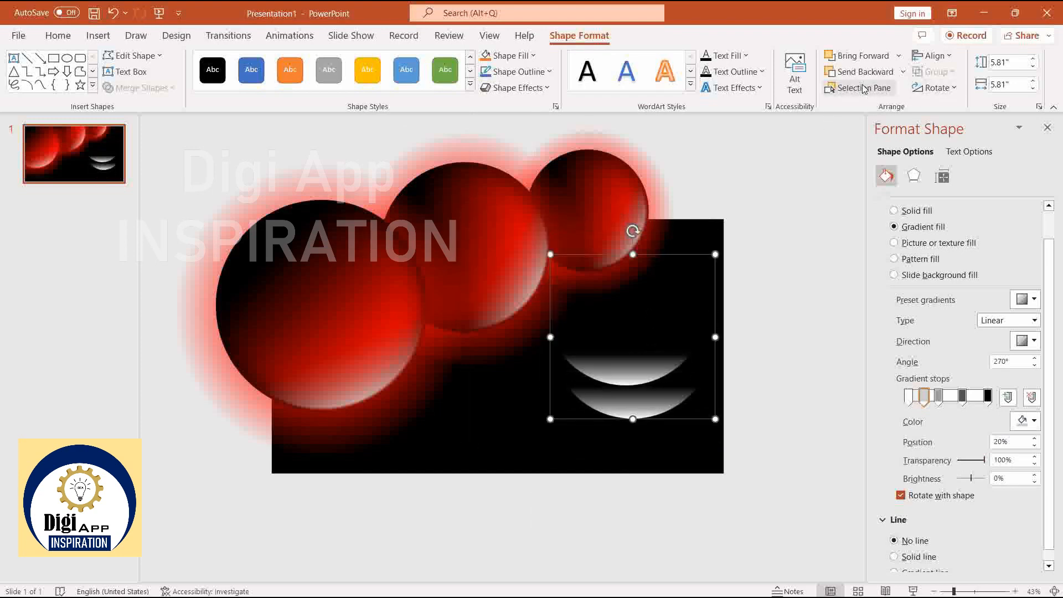
click(936, 88)
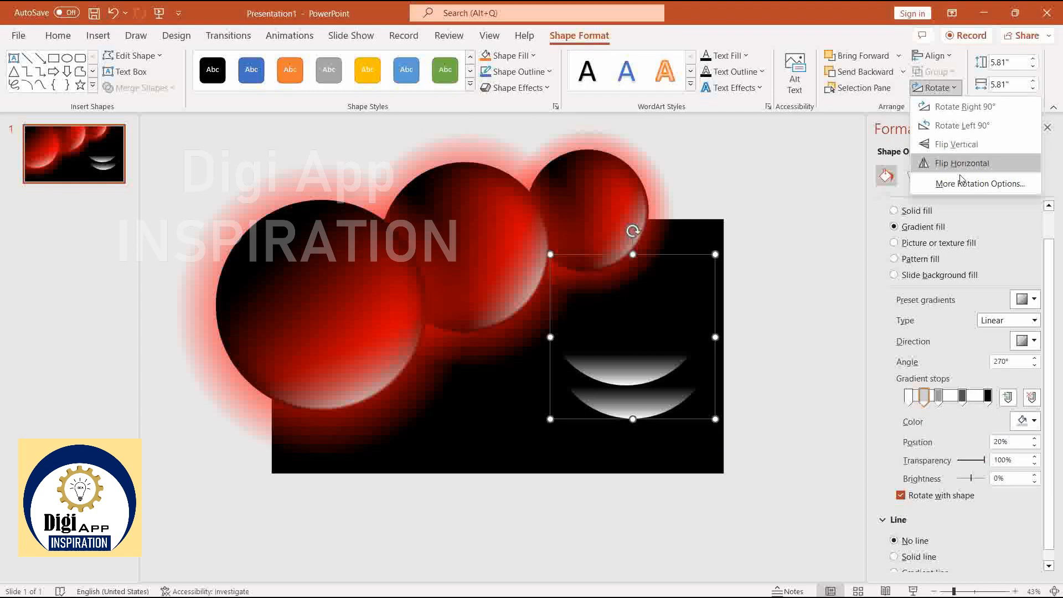
click(969, 145)
drag(652, 279, 647, 386)
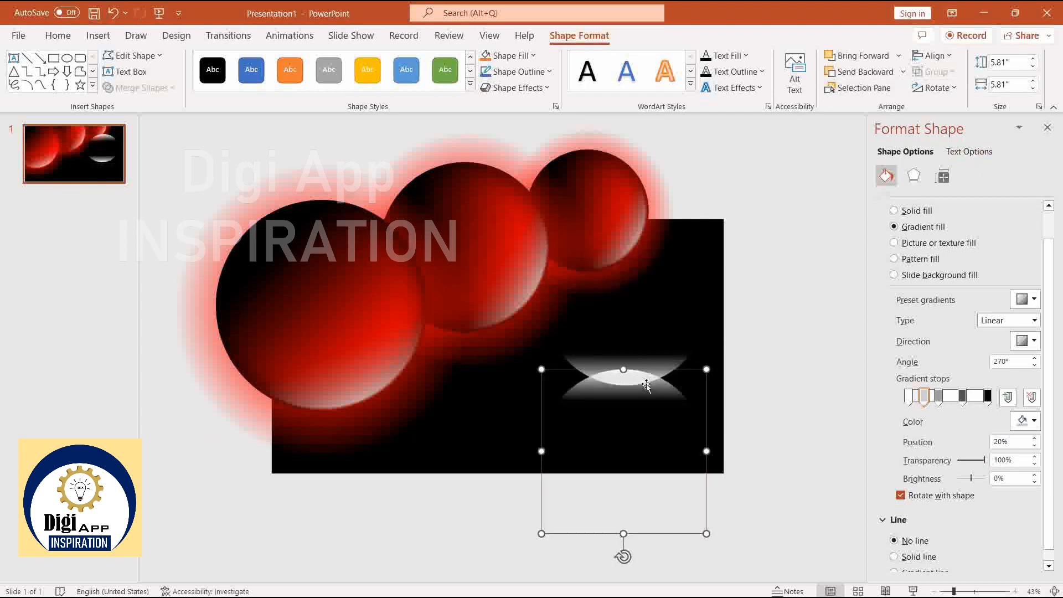
shift+click(668, 358)
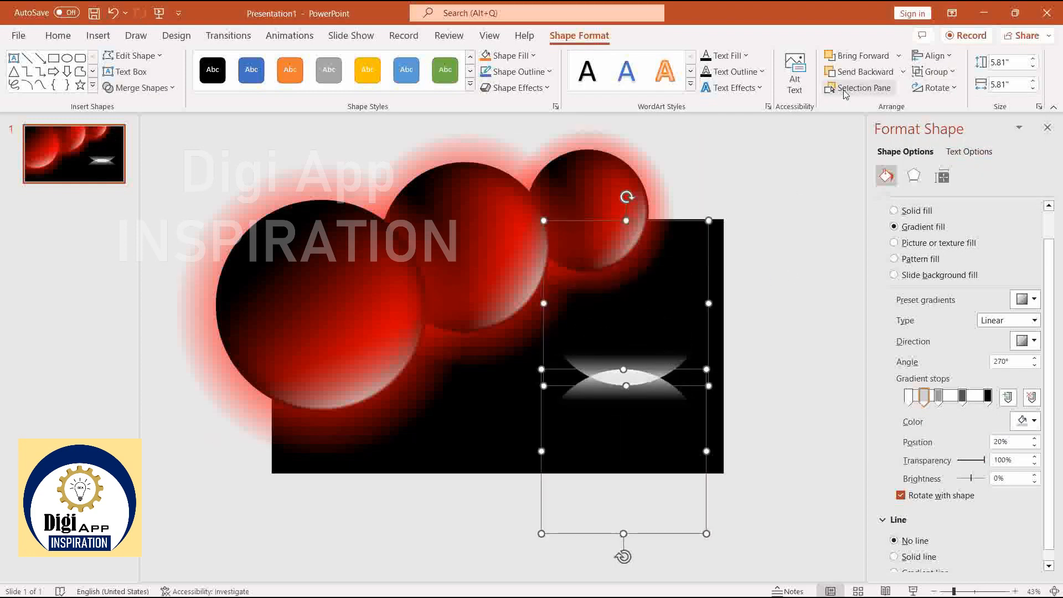
Center-align the two mirrored crescent circles horizontally with each other and group them
click(940, 54)
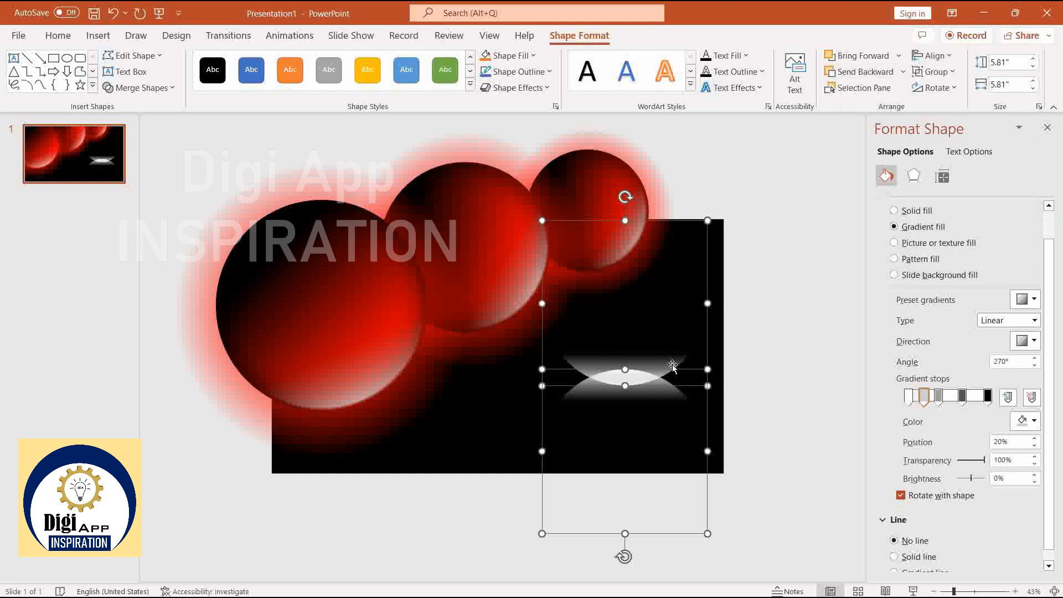
click(934, 71)
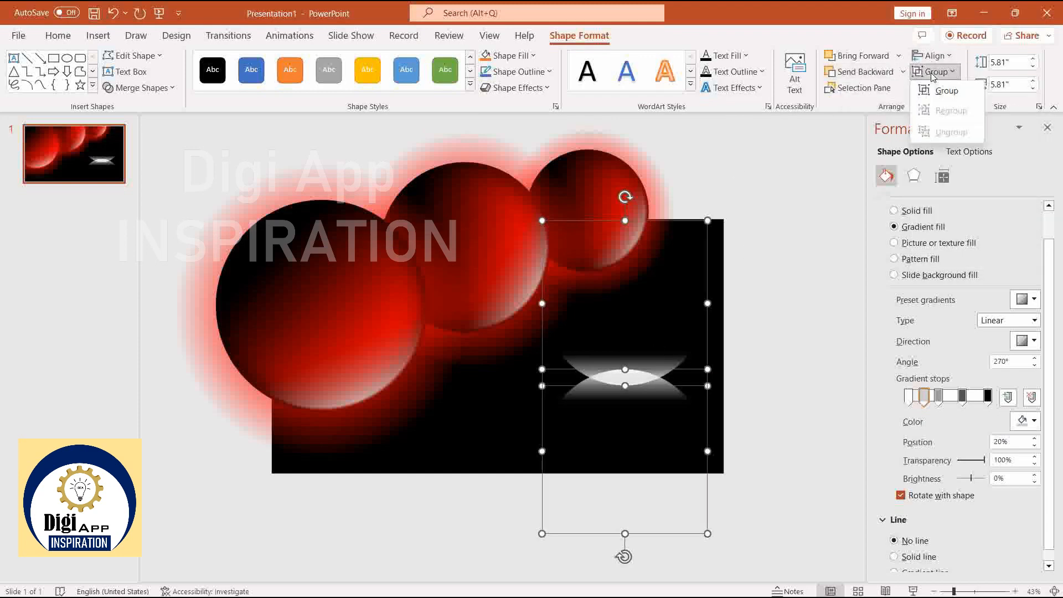
click(944, 91)
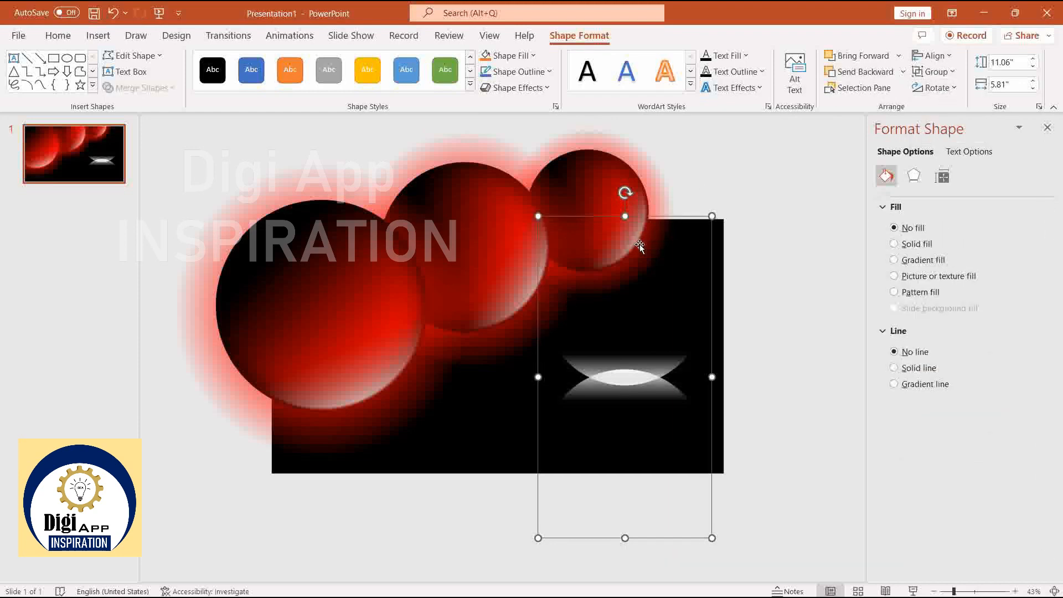
Duplicate the crescent group, rotate the copy left 90°, and center it over the original to form a four-pointed star
key(ctrl+d)
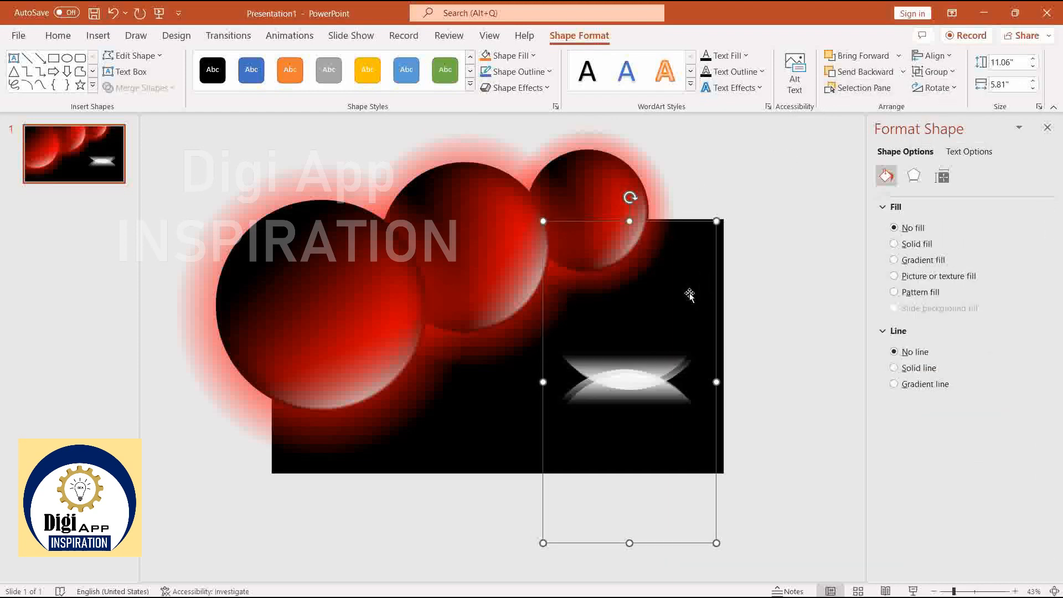
drag(661, 218, 698, 222)
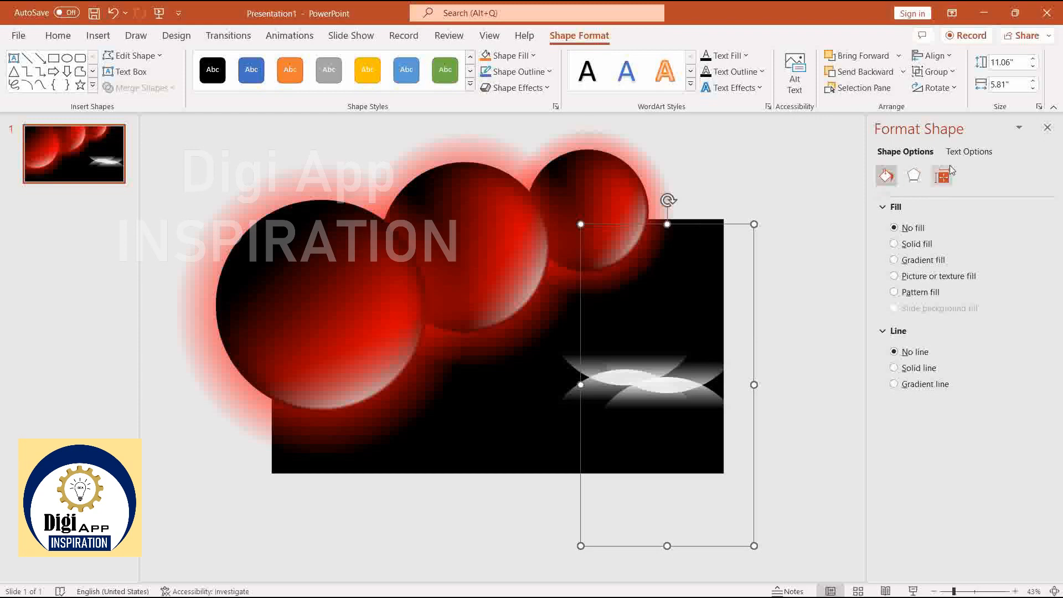
click(942, 90)
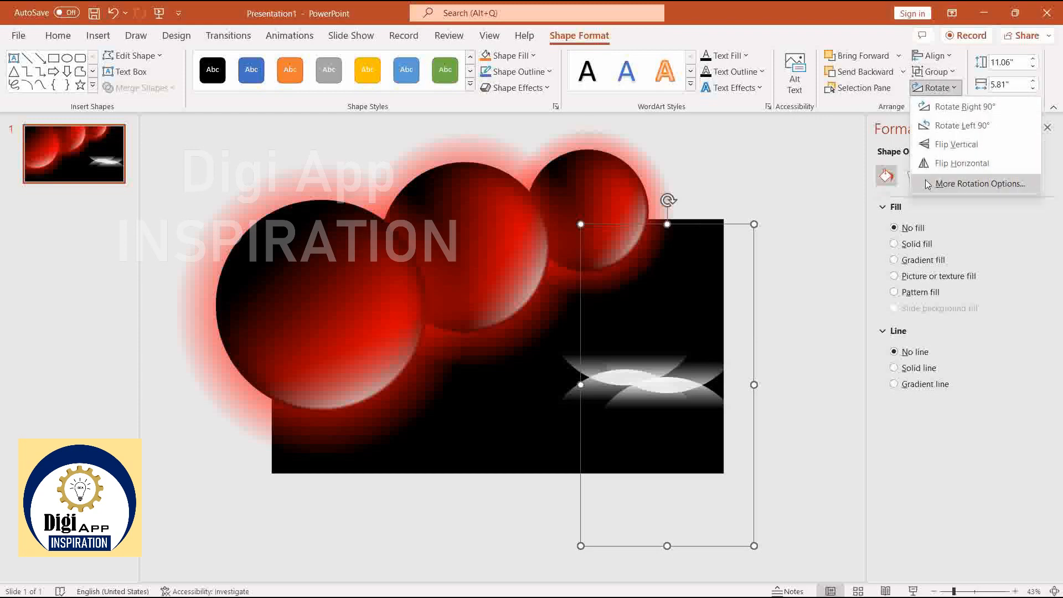
click(961, 125)
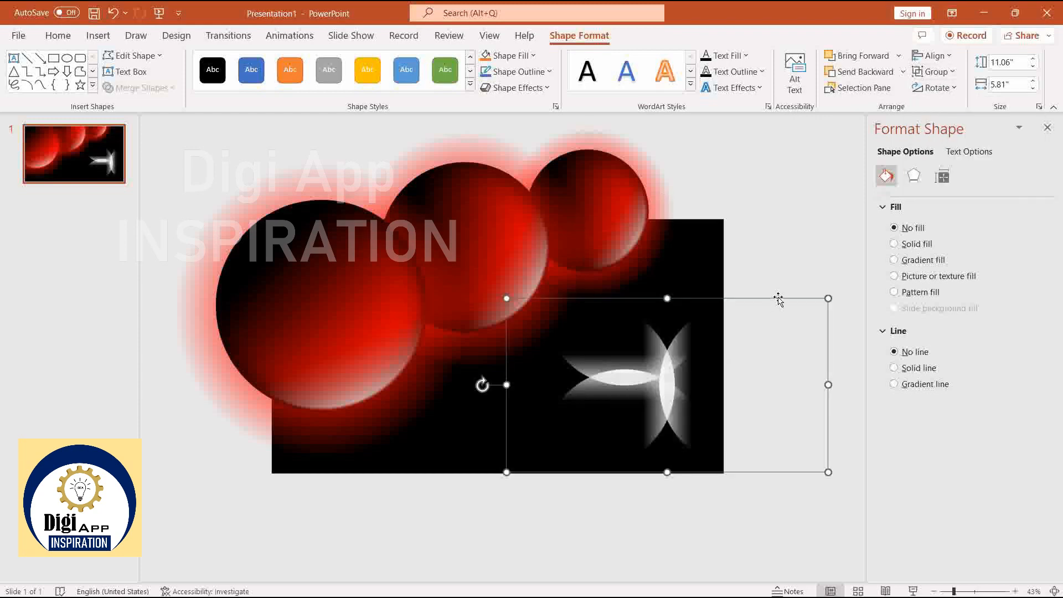
drag(778, 299, 737, 290)
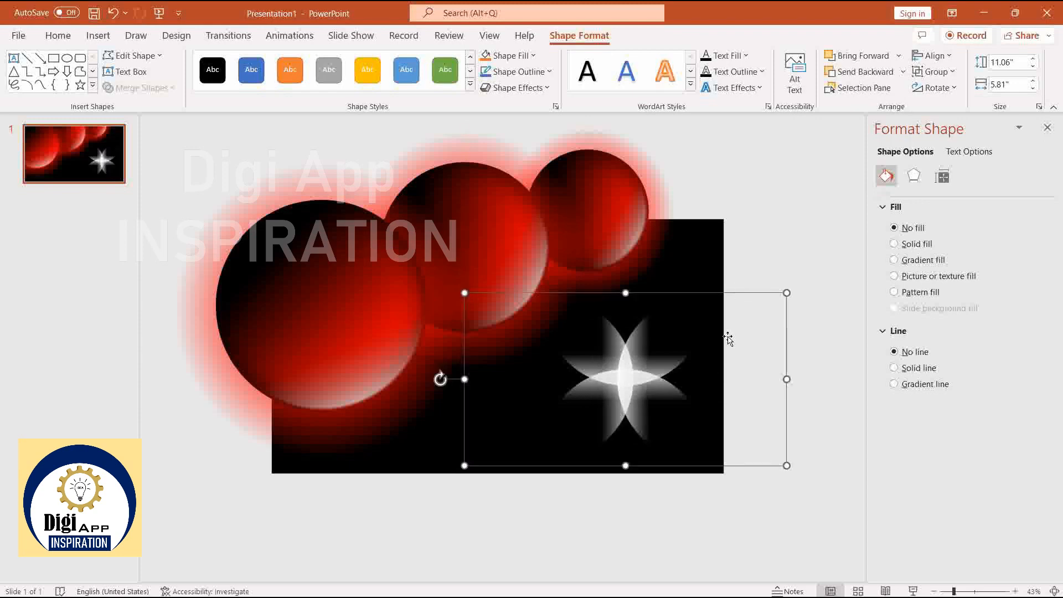
Select the horizontal and vertical crescent groups together and combine them into one star group
click(780, 253)
drag(804, 246, 740, 342)
drag(829, 200, 321, 580)
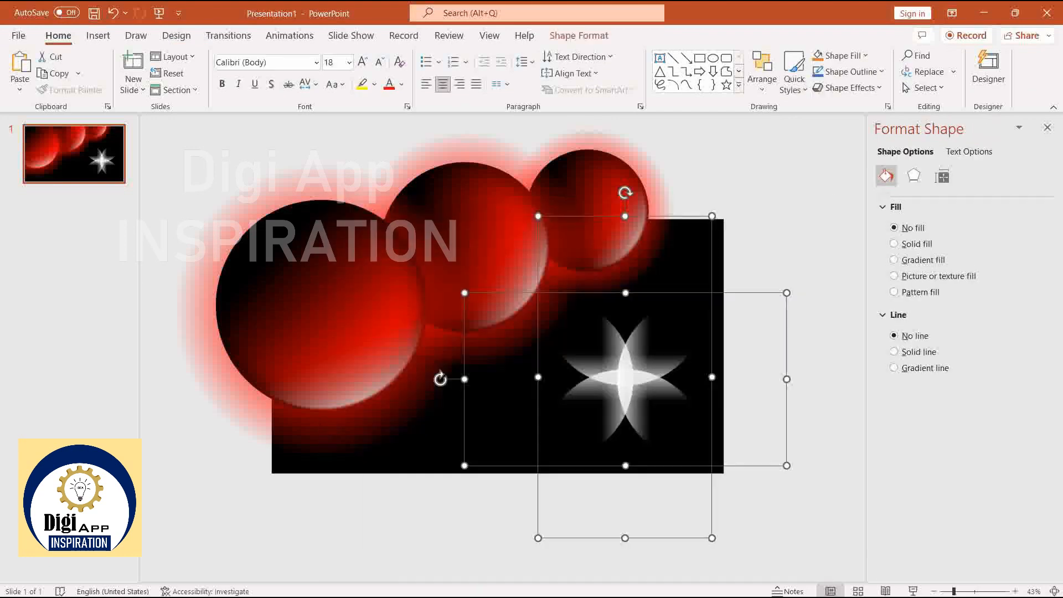
key(ctrl+g)
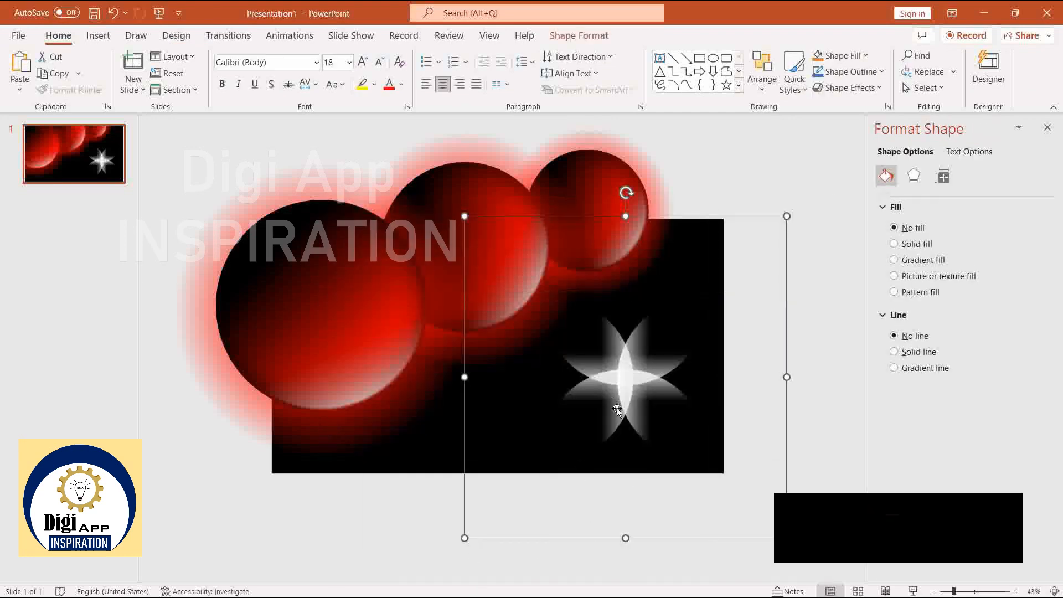
Duplicate the star group, rotate one star to 45° beside the upright one, and select both stars
drag(618, 409, 700, 390)
key(ctrl+d)
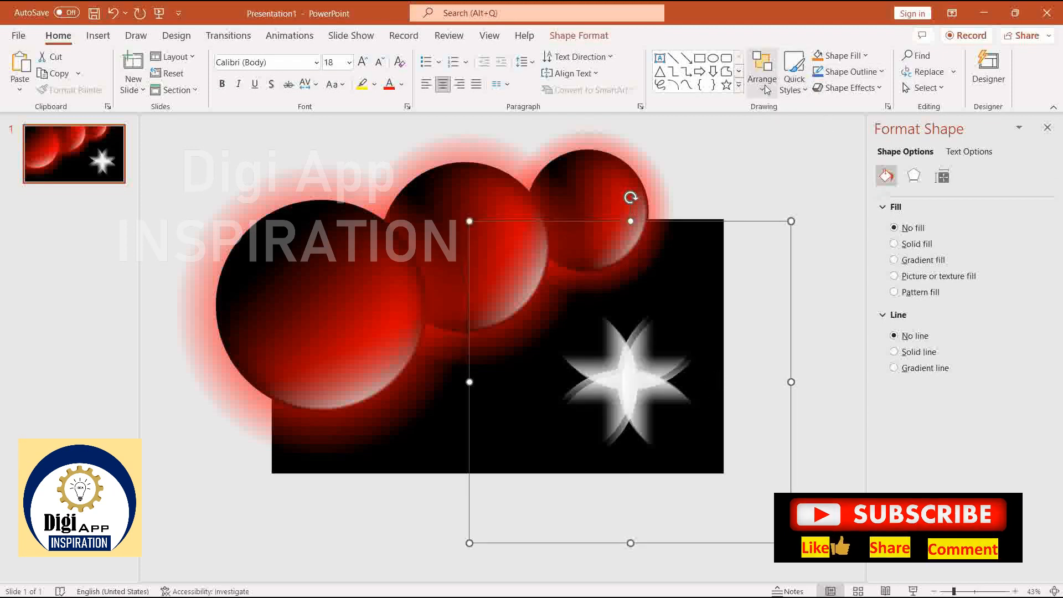
click(943, 178)
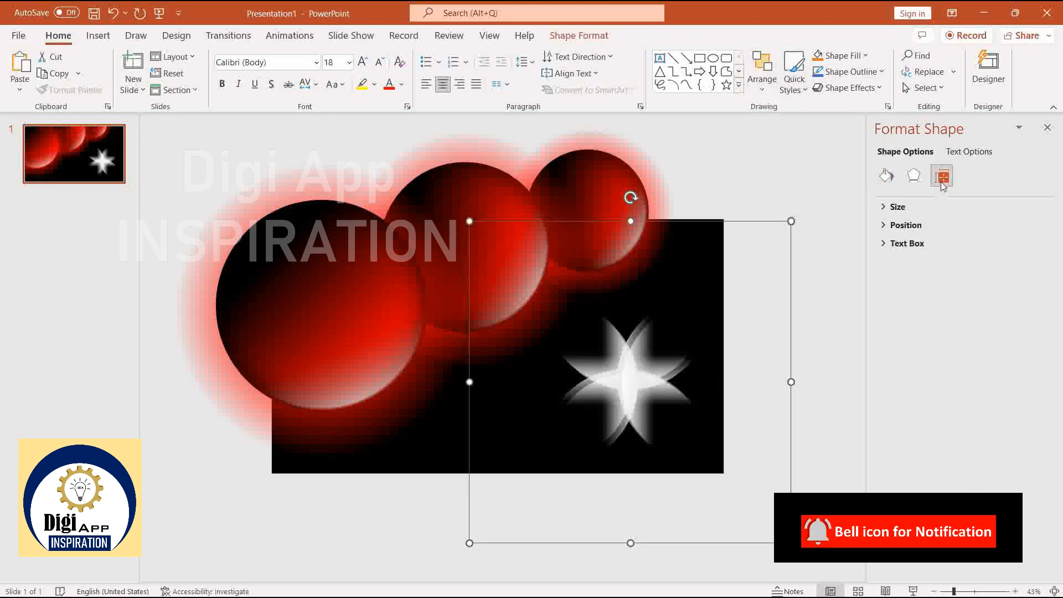
click(911, 204)
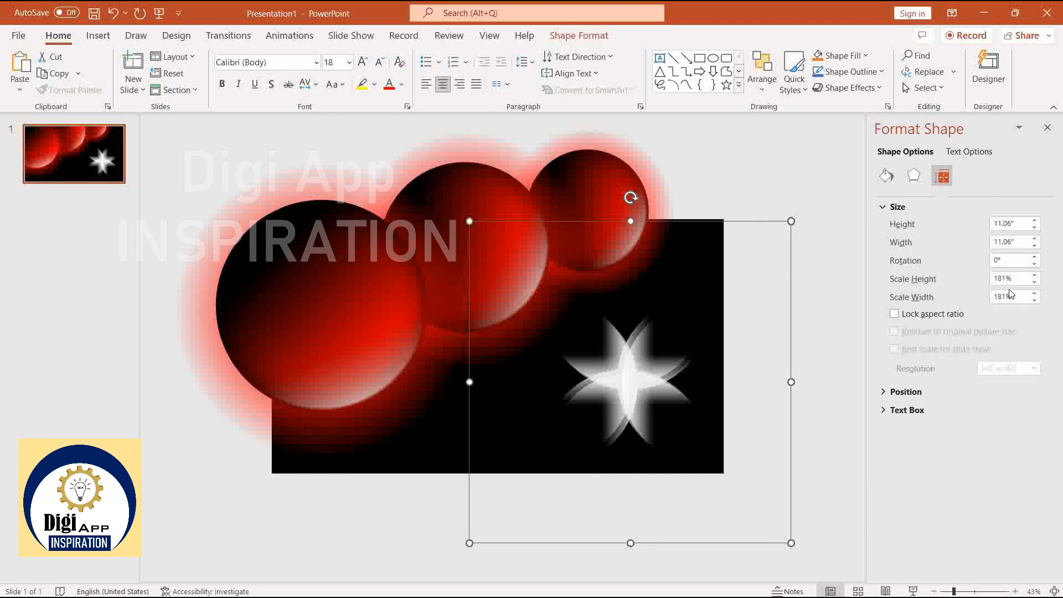
text(45)
key(Return)
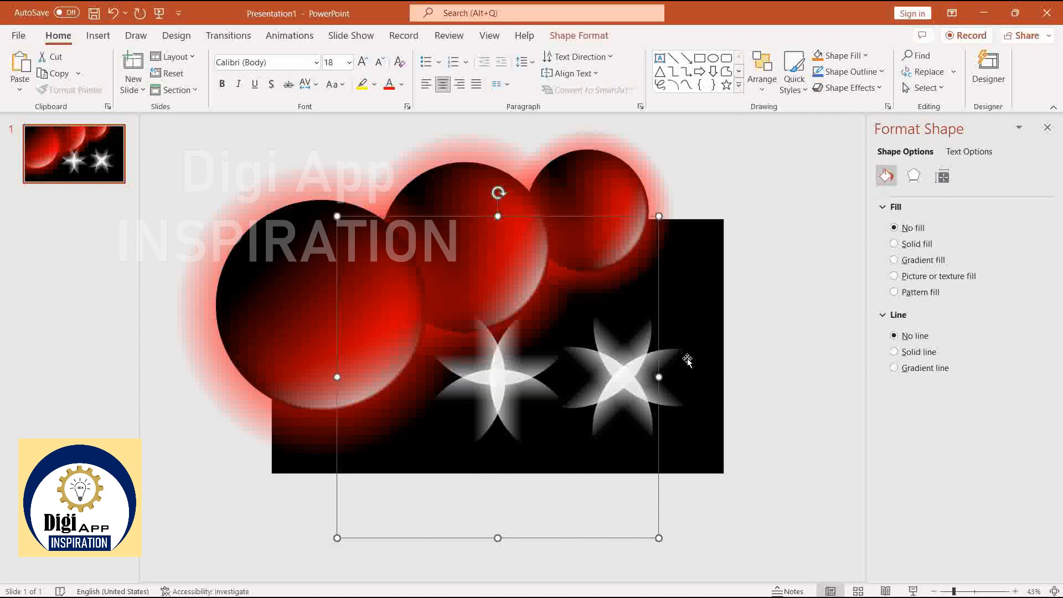
shift+click(677, 344)
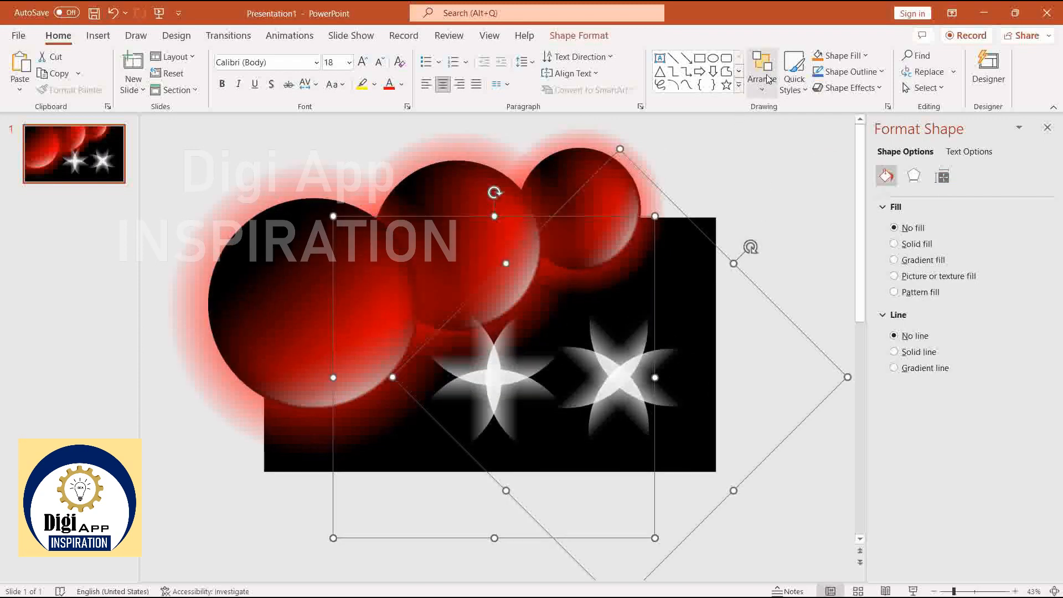